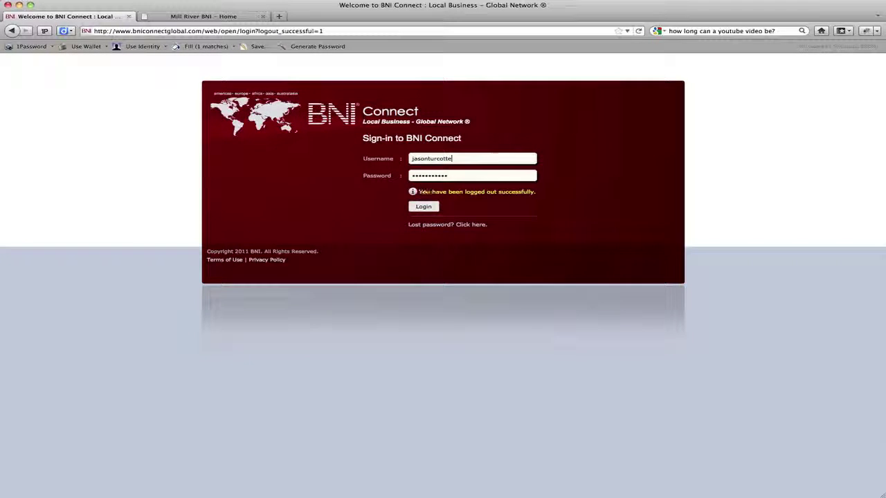
Step: Sign in to BNI Connect with the filled-in credentials and open the account's profile for editing
{"action": "left_click", "coordinate": [428, 209]}
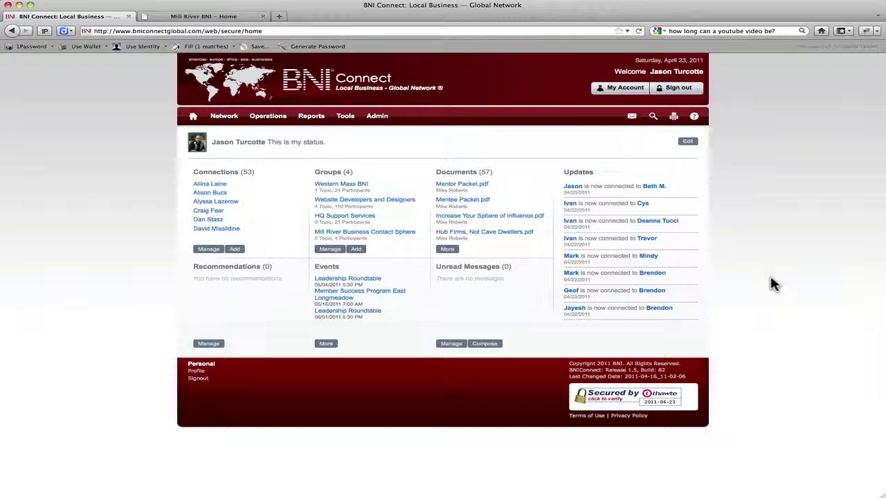
{"action": "left_click", "coordinate": [601, 95]}
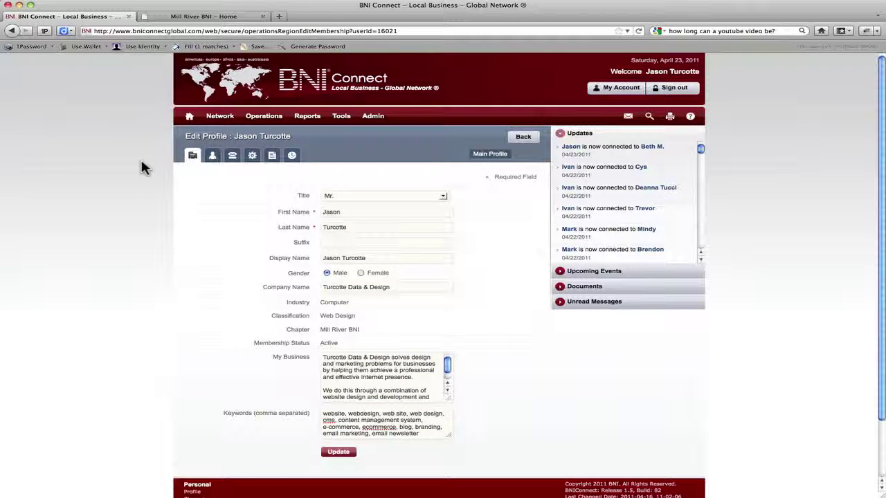
Step: Review the main profile fields down to My Business and Keywords, and save the main profile
{"action": "scroll", "coordinate": [142, 168], "scroll_direction": "down", "scroll_amount": 1}
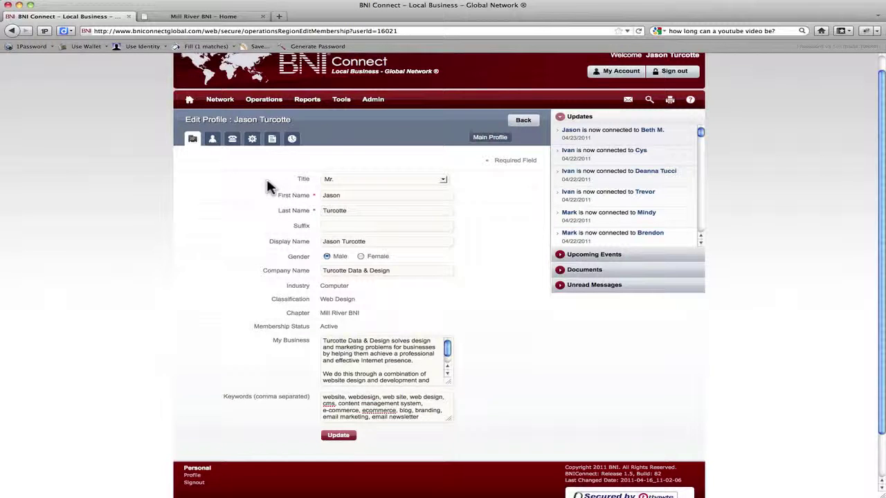
{"action": "scroll", "coordinate": [268, 184], "scroll_direction": "down", "scroll_amount": 1}
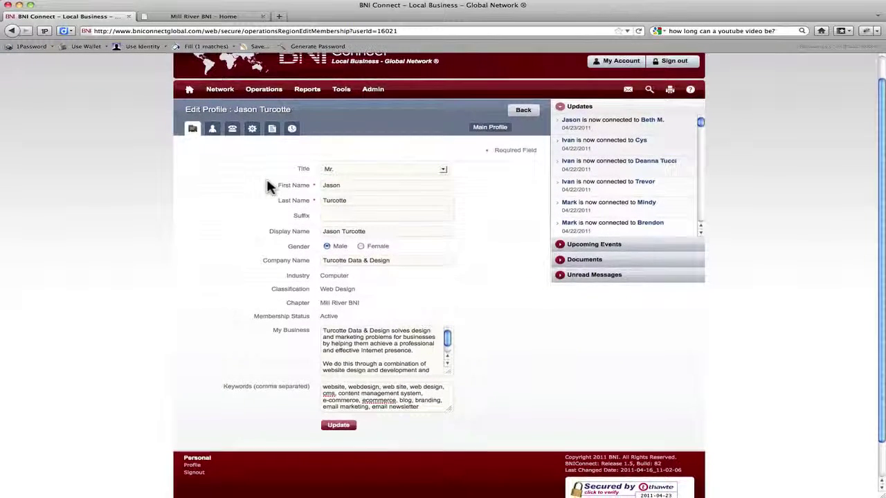
{"action": "scroll", "coordinate": [268, 204], "scroll_direction": "down", "scroll_amount": 2}
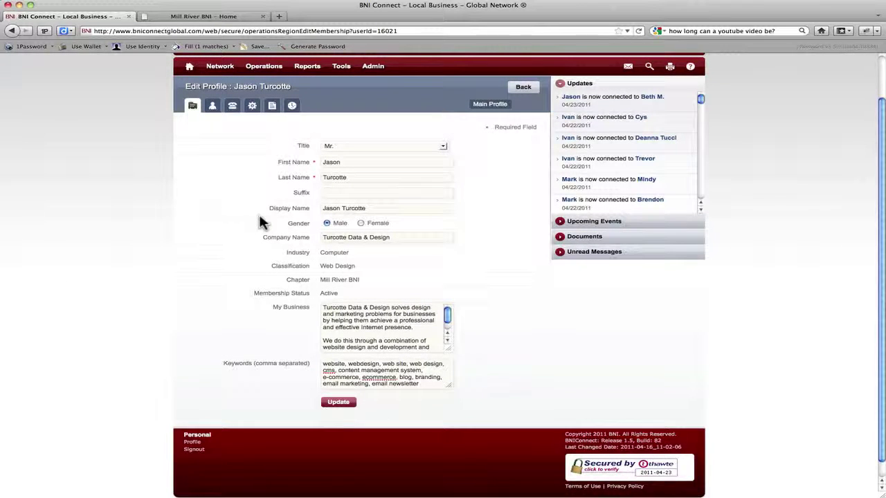
{"action": "scroll", "coordinate": [262, 238], "scroll_direction": "down", "scroll_amount": 1}
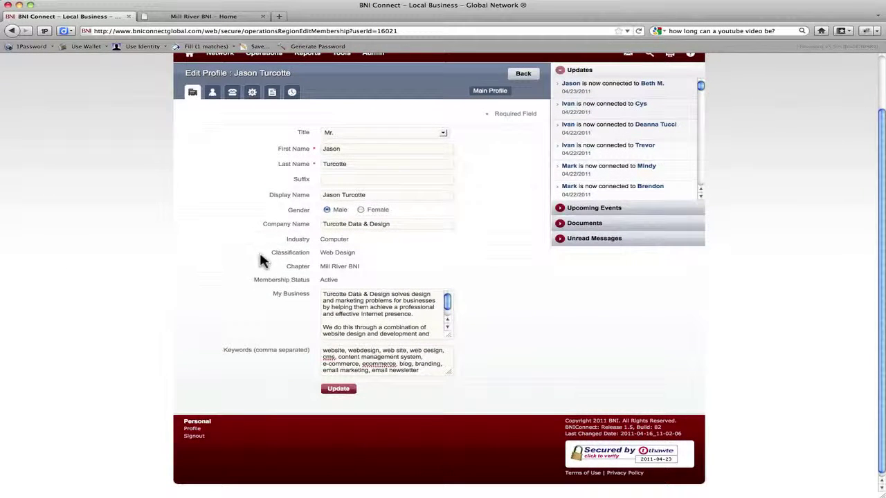
{"action": "scroll", "coordinate": [259, 258], "scroll_direction": "down", "scroll_amount": 1}
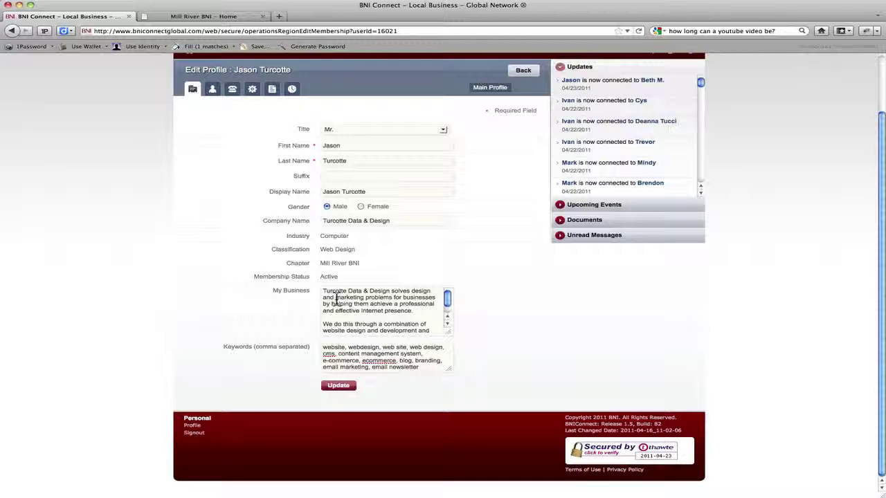
{"action": "left_click", "coordinate": [288, 315]}
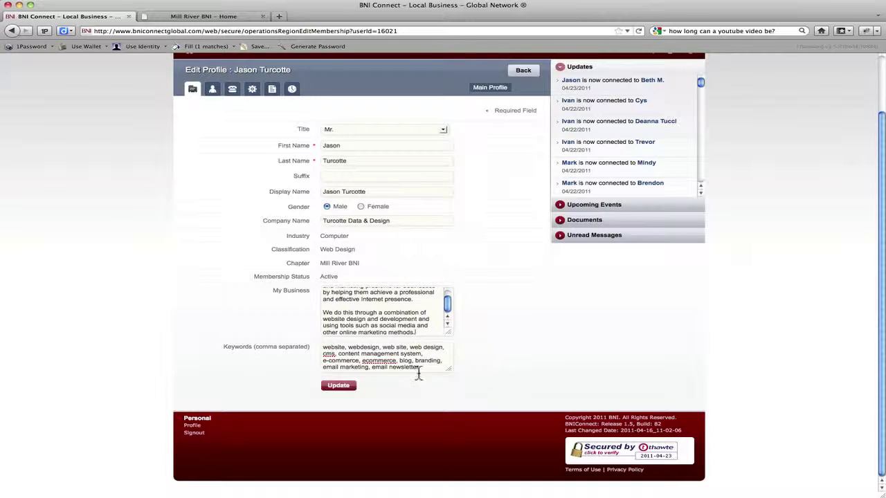
{"action": "left_click", "coordinate": [338, 386]}
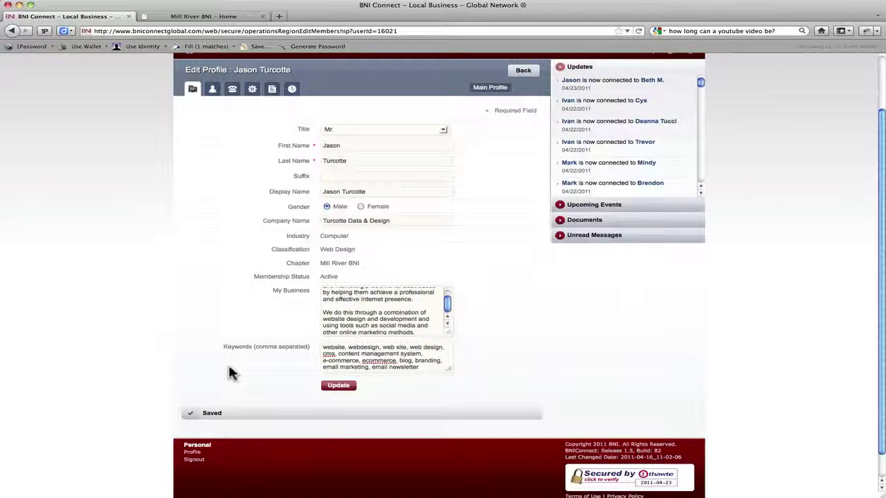
Step: Open the User Profile section with the security question, language and images, and save it
{"action": "left_click", "coordinate": [213, 90]}
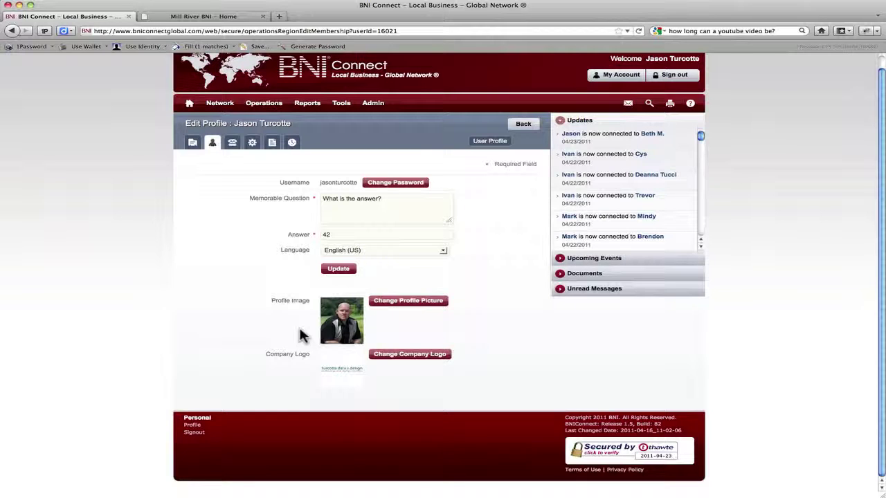
{"action": "left_click", "coordinate": [331, 273]}
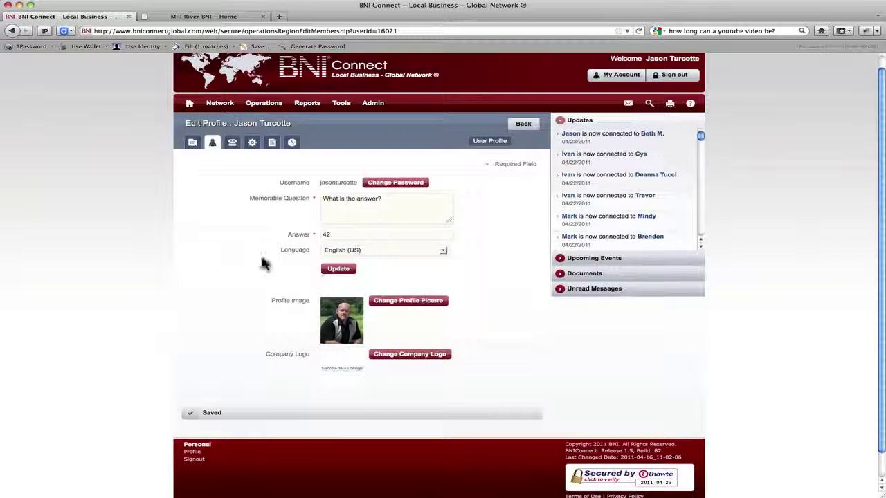
Step: Open the contact details section, review its fields and look through the available social networking link types
{"action": "left_click", "coordinate": [233, 145]}
{"action": "scroll", "coordinate": [178, 234], "scroll_direction": "down", "scroll_amount": 3}
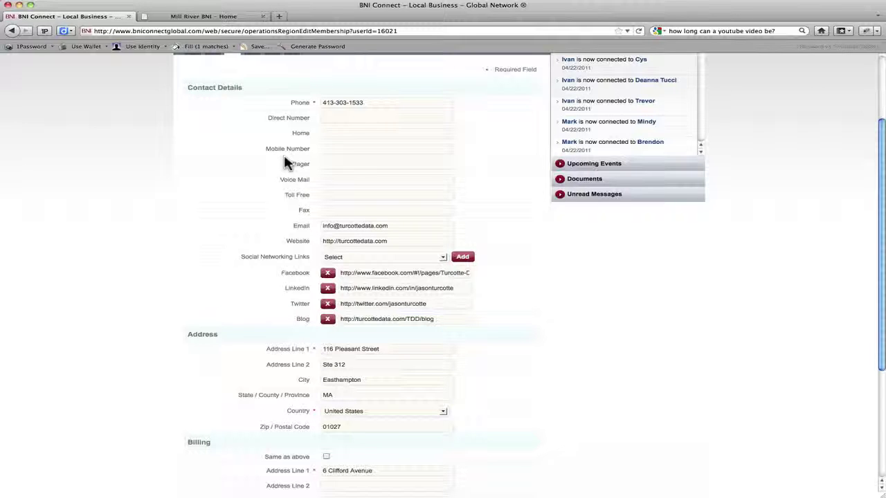
{"action": "scroll", "coordinate": [285, 161], "scroll_direction": "down", "scroll_amount": 2}
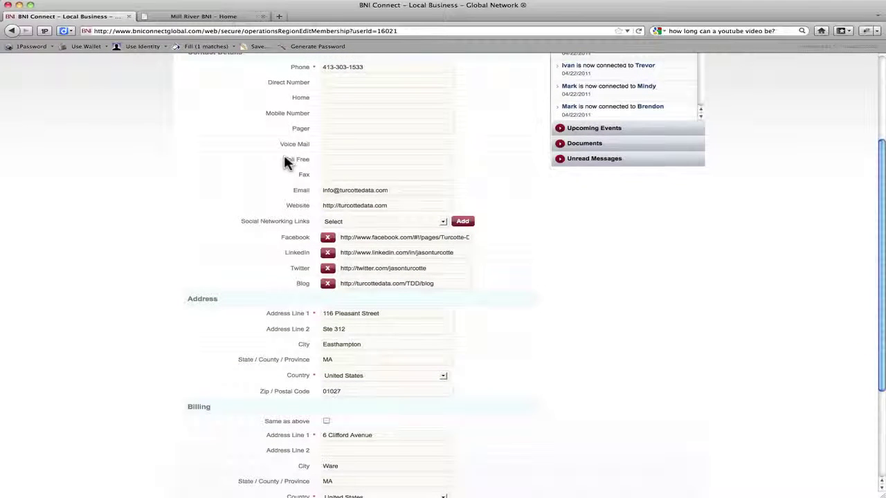
{"action": "scroll", "coordinate": [285, 161], "scroll_direction": "down", "scroll_amount": 1}
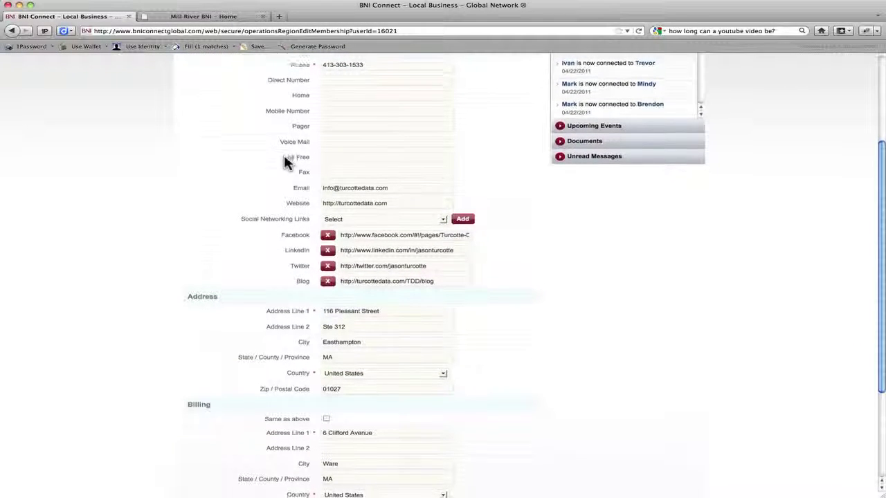
{"action": "scroll", "coordinate": [287, 161], "scroll_direction": "down", "scroll_amount": 1}
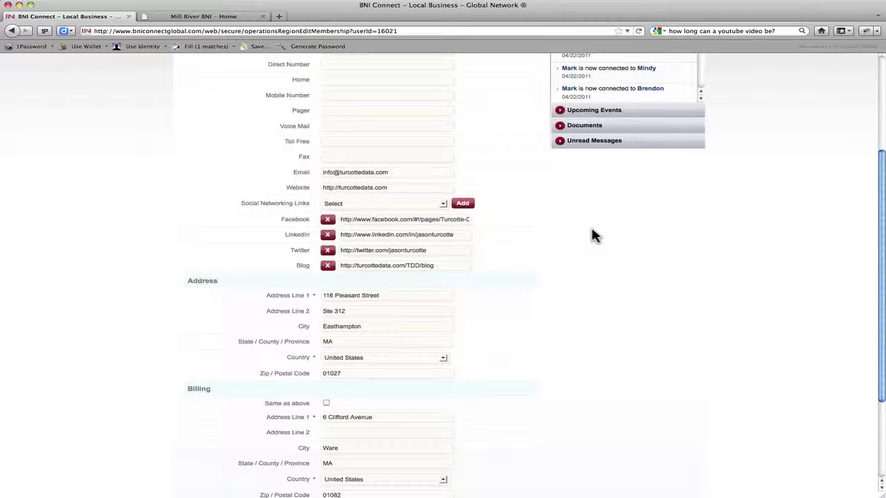
{"action": "left_click", "coordinate": [442, 205]}
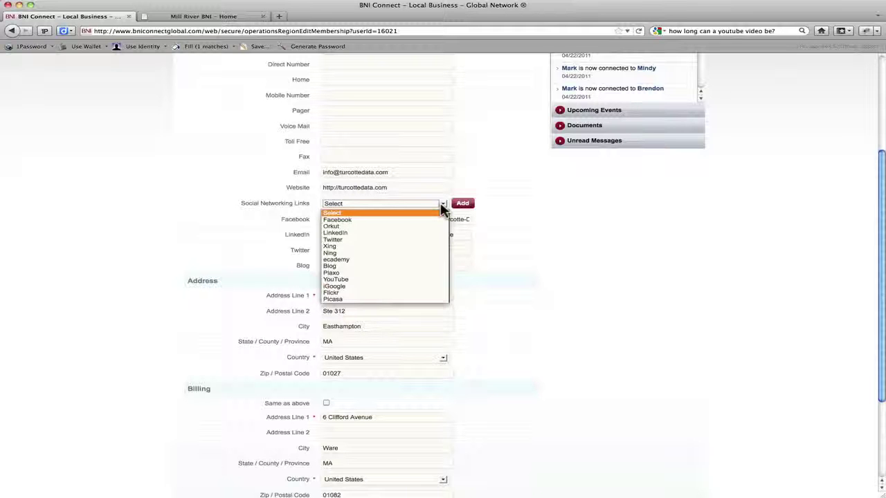
{"action": "left_click", "coordinate": [505, 231]}
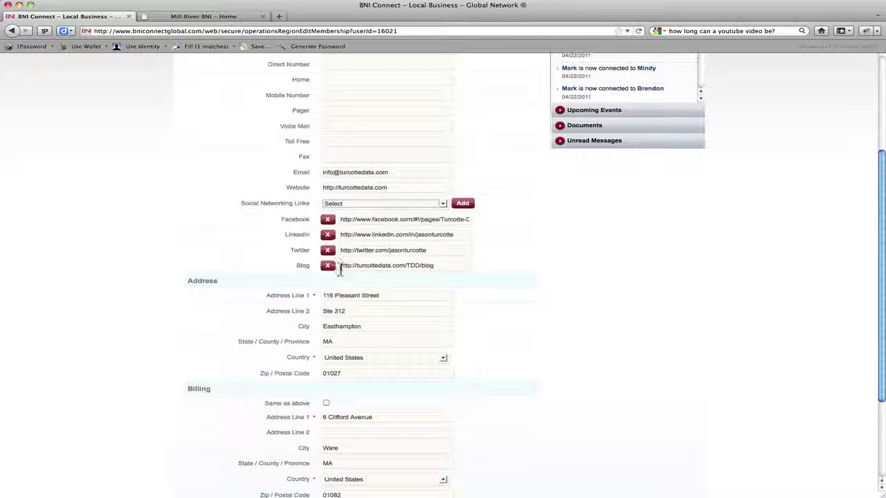
Step: Check the address and billing fields and save the contact details
{"action": "scroll", "coordinate": [601, 270], "scroll_direction": "down", "scroll_amount": 2}
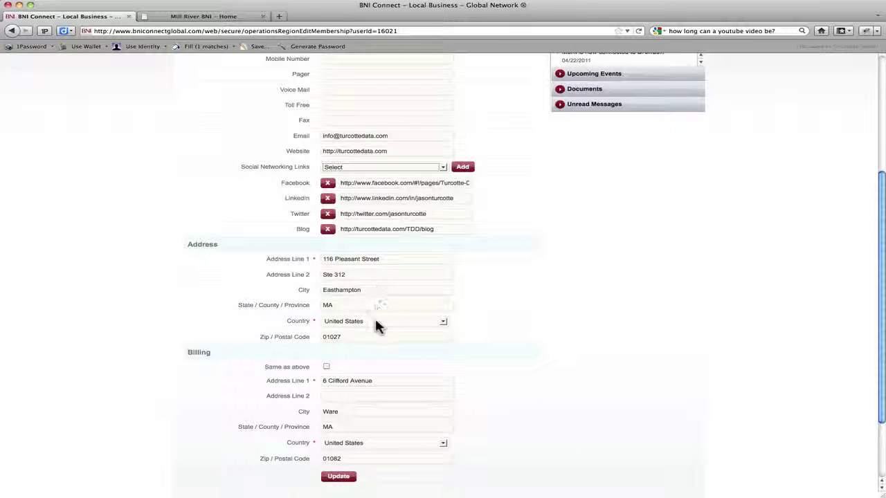
{"action": "scroll", "coordinate": [553, 301], "scroll_direction": "down", "scroll_amount": 1}
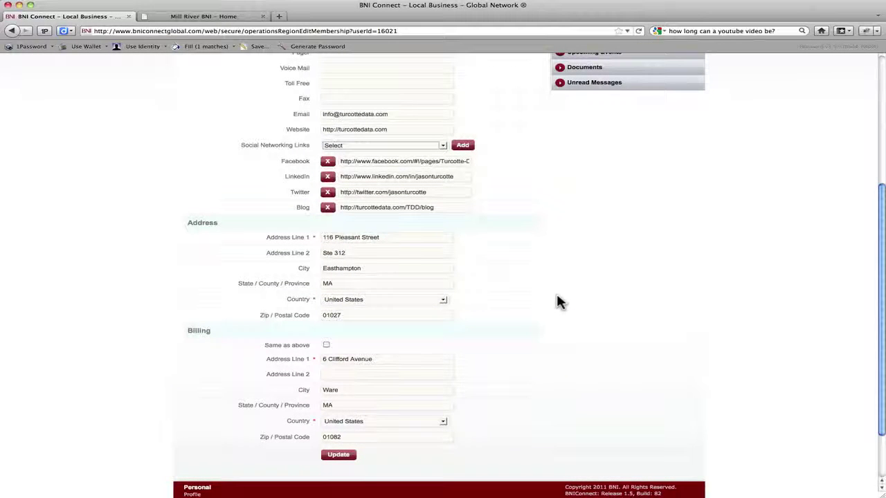
{"action": "left_click", "coordinate": [338, 456]}
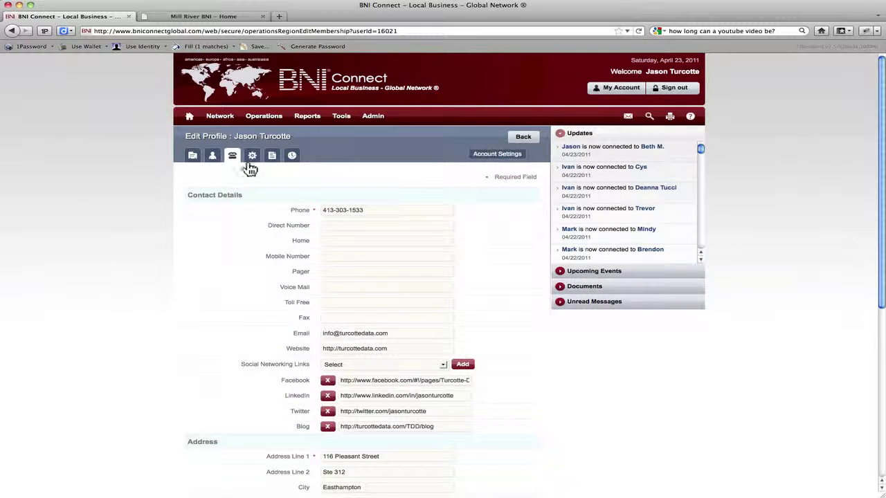
Step: In the account settings, set the member-to-member option Show My Email to My Connections
{"action": "left_click", "coordinate": [249, 157]}
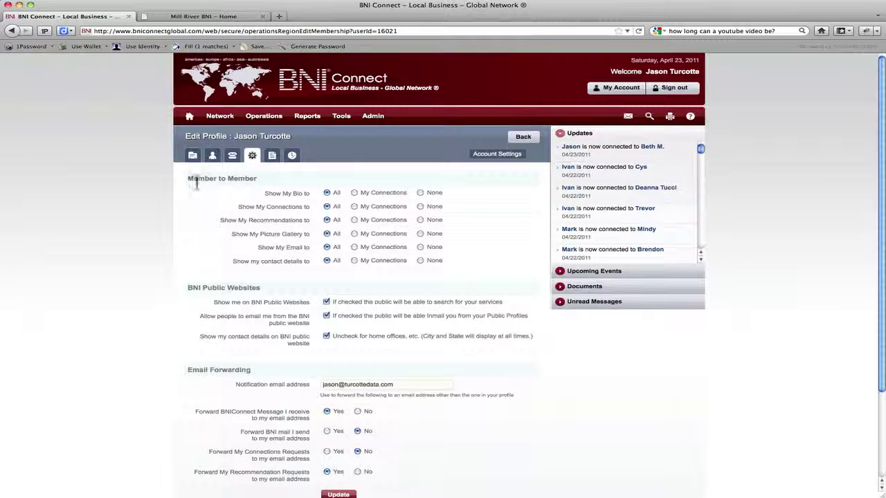
{"action": "scroll", "coordinate": [175, 199], "scroll_direction": "down", "scroll_amount": 1}
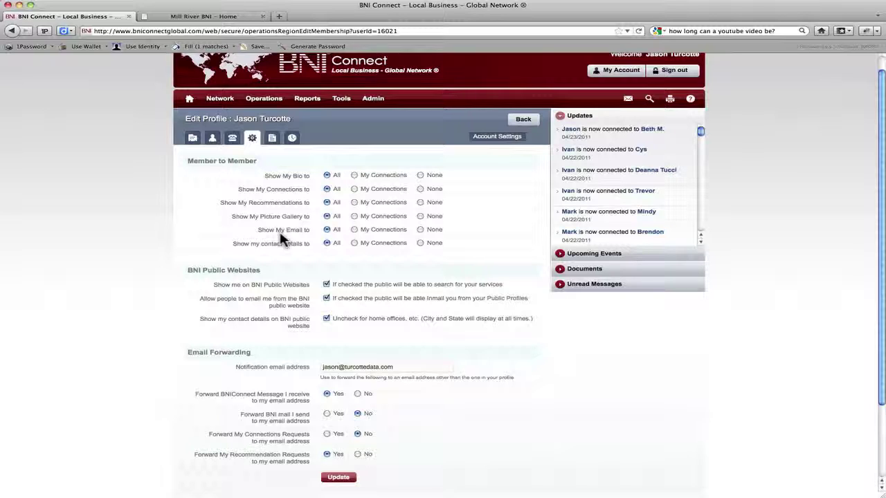
{"action": "left_click", "coordinate": [354, 230]}
Step: Review the BNI Public Websites and Email Forwarding options, and save the account settings
{"action": "scroll", "coordinate": [324, 249], "scroll_direction": "down", "scroll_amount": 1}
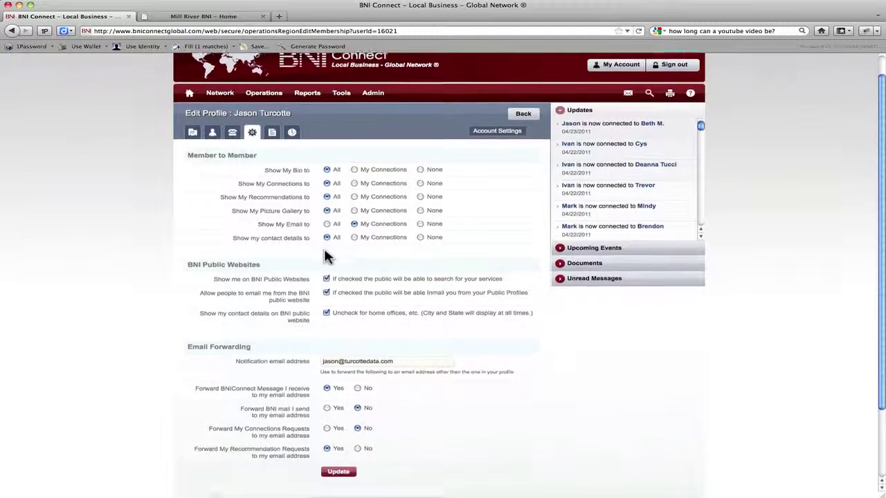
{"action": "scroll", "coordinate": [296, 247], "scroll_direction": "down", "scroll_amount": 5}
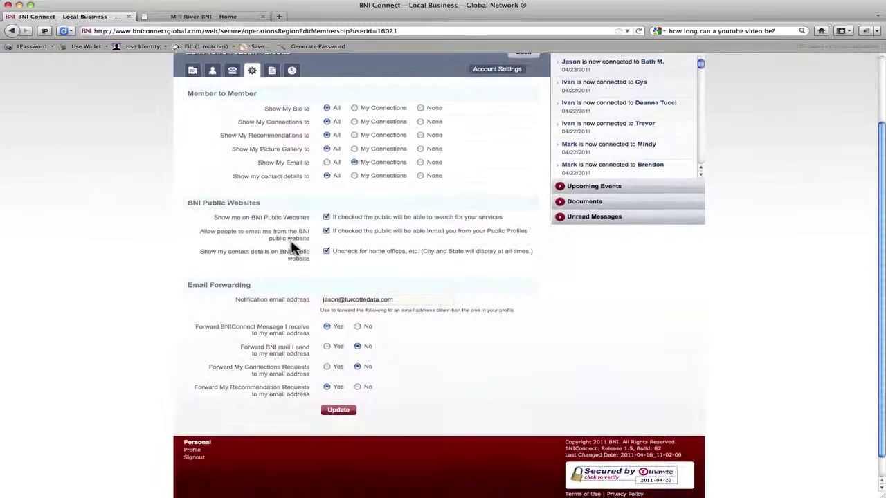
{"action": "scroll", "coordinate": [255, 227], "scroll_direction": "down", "scroll_amount": 1}
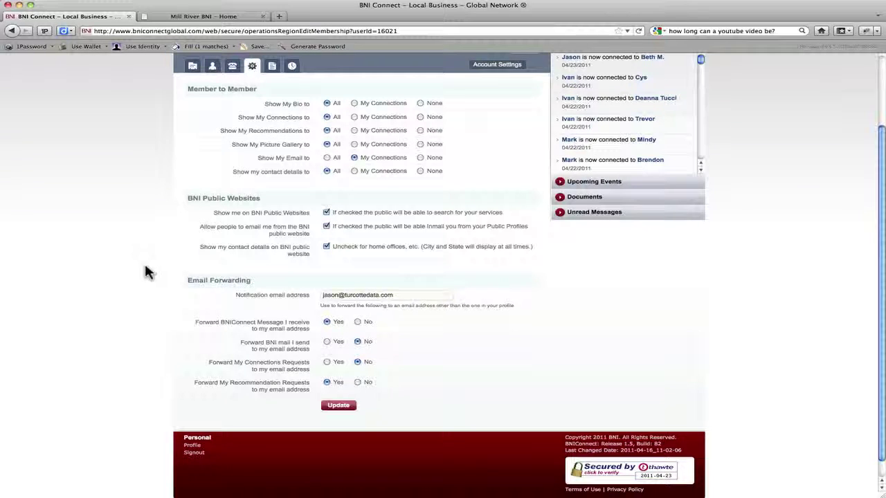
{"action": "scroll", "coordinate": [154, 274], "scroll_direction": "down", "scroll_amount": 1}
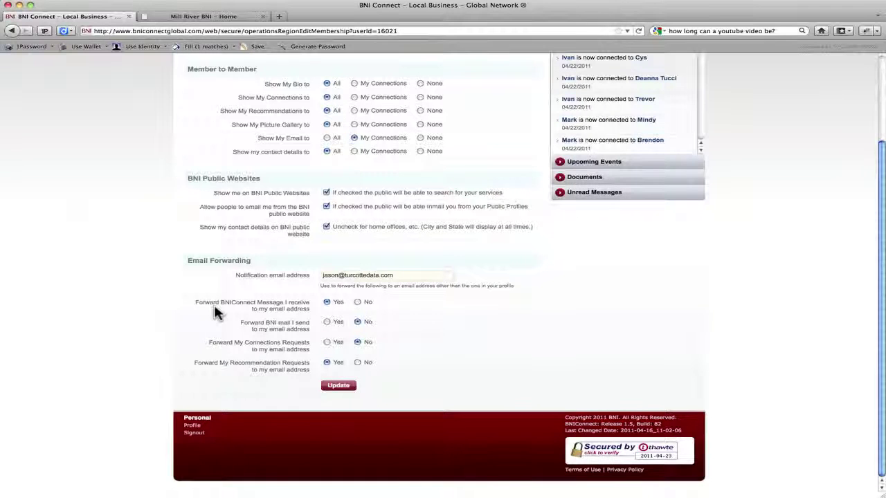
{"action": "scroll", "coordinate": [214, 313], "scroll_direction": "up", "scroll_amount": 5}
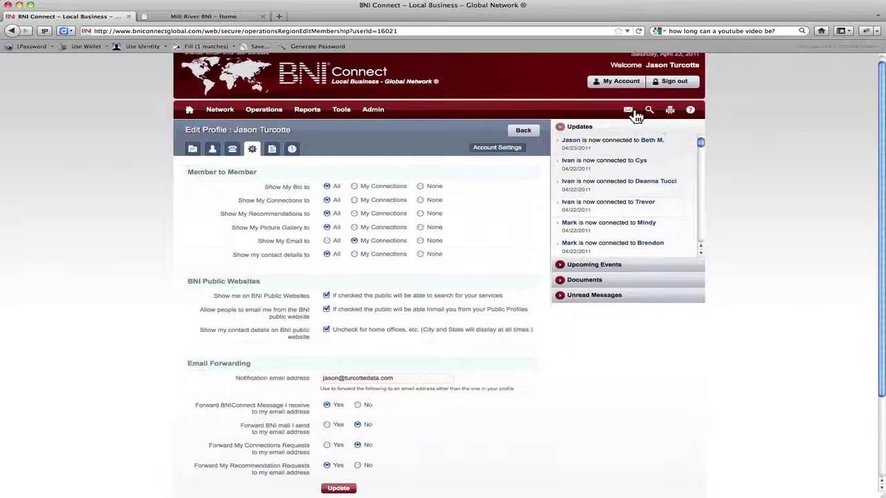
{"action": "mouse_move", "coordinate": [629, 113]}
{"action": "scroll", "coordinate": [716, 323], "scroll_direction": "down", "scroll_amount": 3}
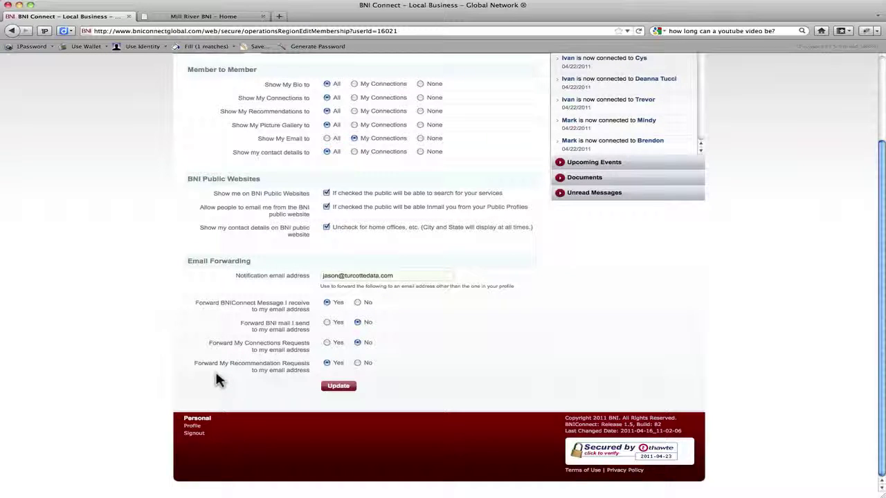
{"action": "scroll", "coordinate": [216, 380], "scroll_direction": "up", "scroll_amount": 2}
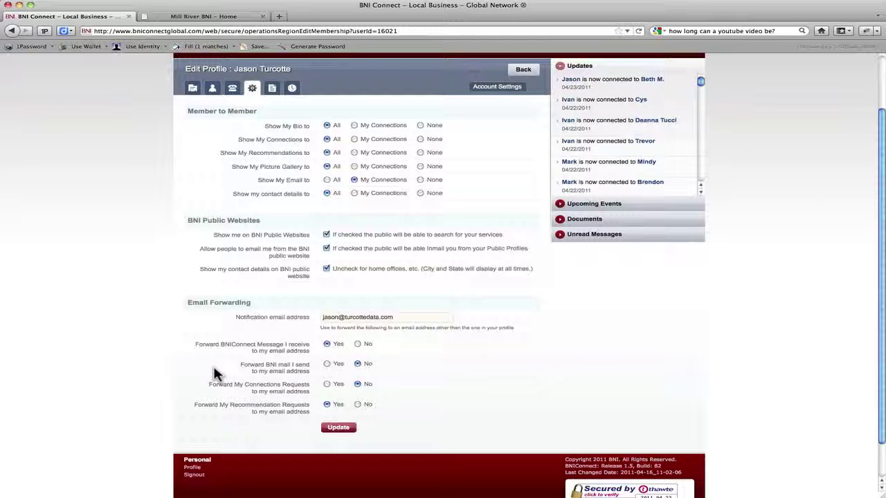
{"action": "left_click", "coordinate": [338, 427]}
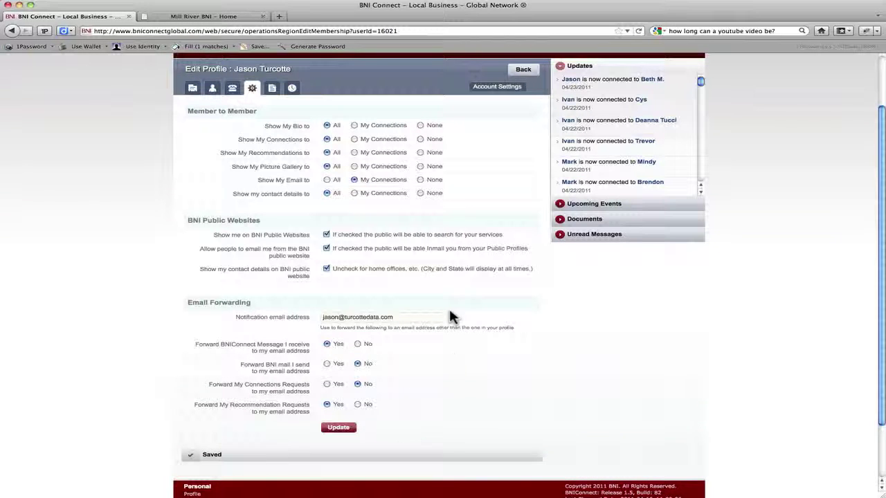
Step: Open the Bio section of the profile being edited and review the My Bio fields
{"action": "left_click", "coordinate": [272, 87]}
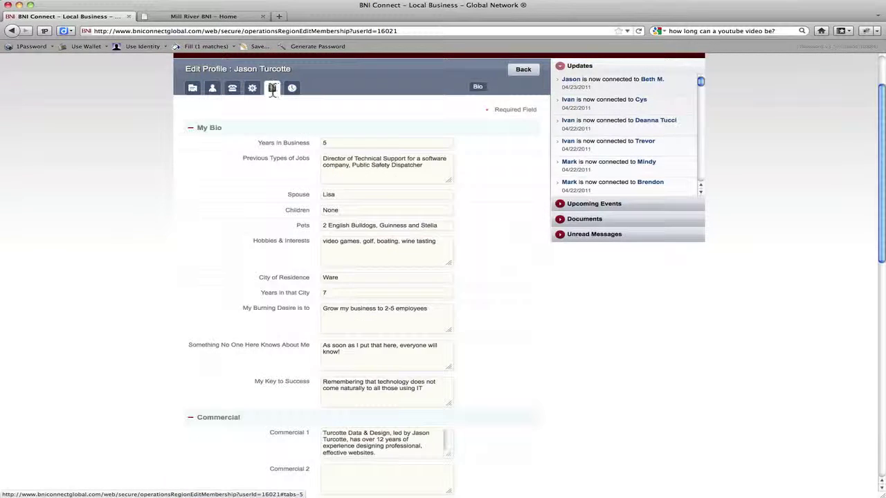
{"action": "scroll", "coordinate": [159, 177], "scroll_direction": "down", "scroll_amount": 1}
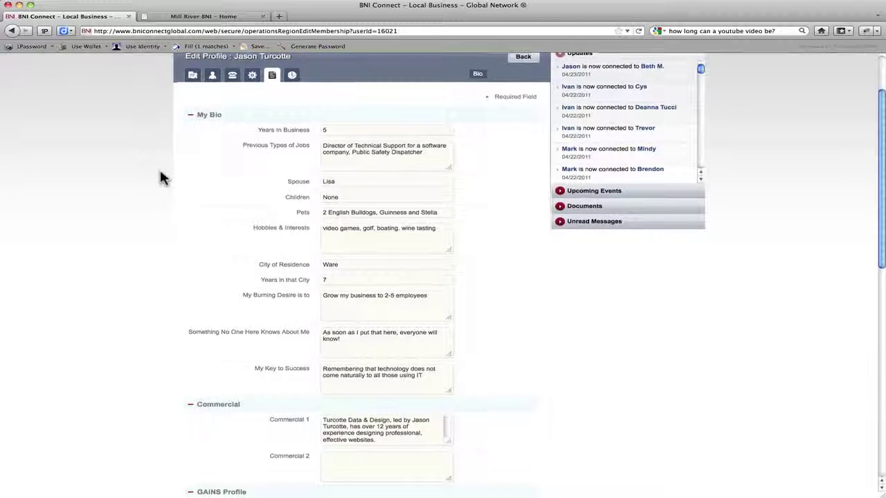
{"action": "scroll", "coordinate": [160, 177], "scroll_direction": "down", "scroll_amount": 3}
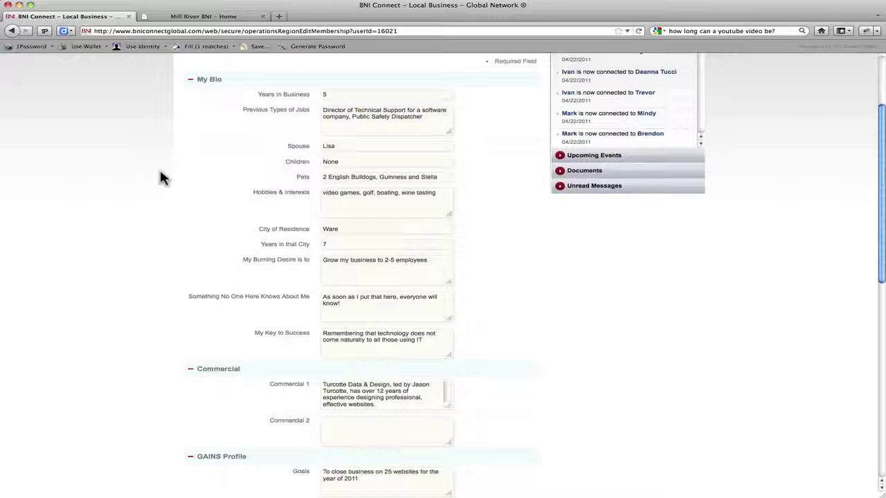
{"action": "scroll", "coordinate": [160, 176], "scroll_direction": "down", "scroll_amount": 1}
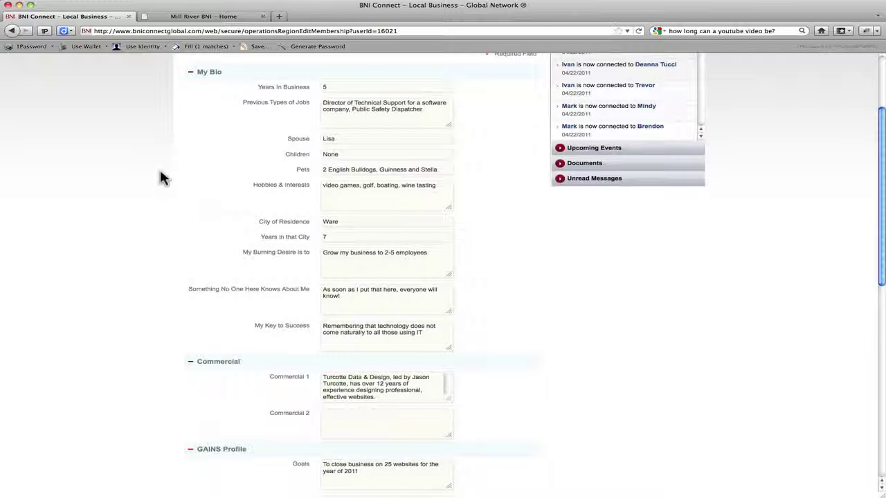
{"action": "scroll", "coordinate": [160, 178], "scroll_direction": "down", "scroll_amount": 1}
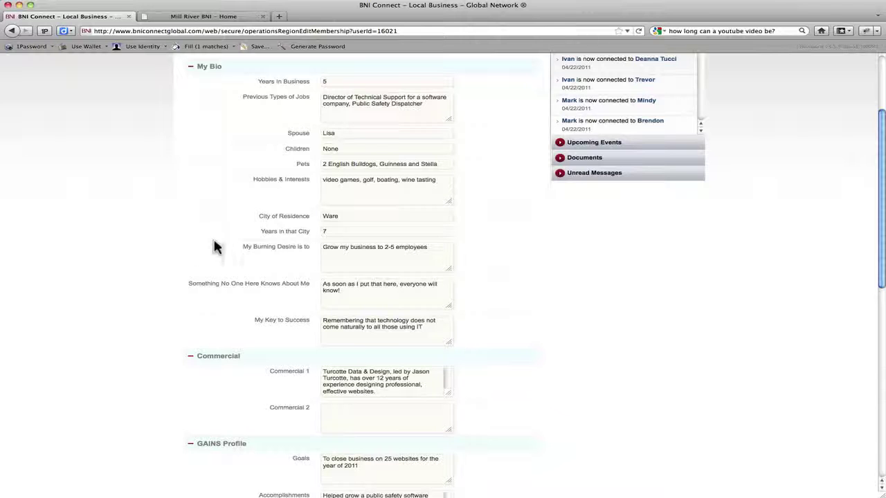
{"action": "scroll", "coordinate": [191, 254], "scroll_direction": "down", "scroll_amount": 1}
{"action": "scroll", "coordinate": [192, 257], "scroll_direction": "down", "scroll_amount": 1}
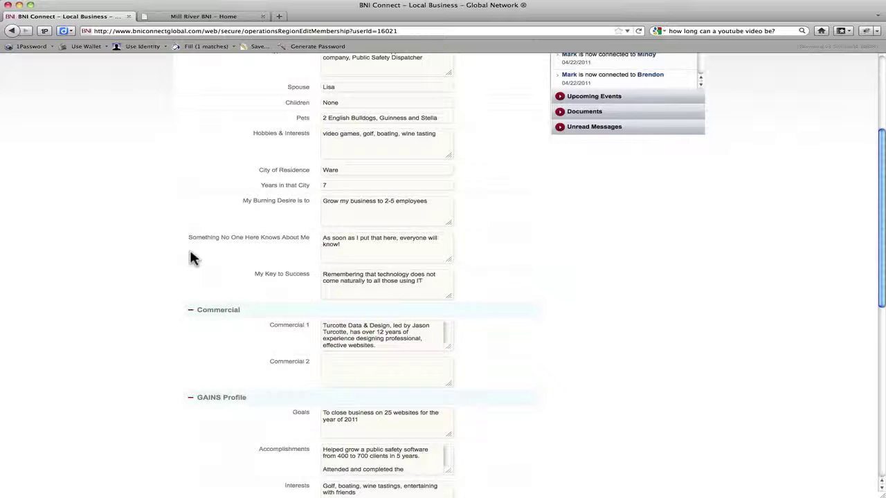
Step: Review the Commercial, GAINS Profile and Tops Profile fields, and save the bio
{"action": "scroll", "coordinate": [192, 257], "scroll_direction": "down", "scroll_amount": 5}
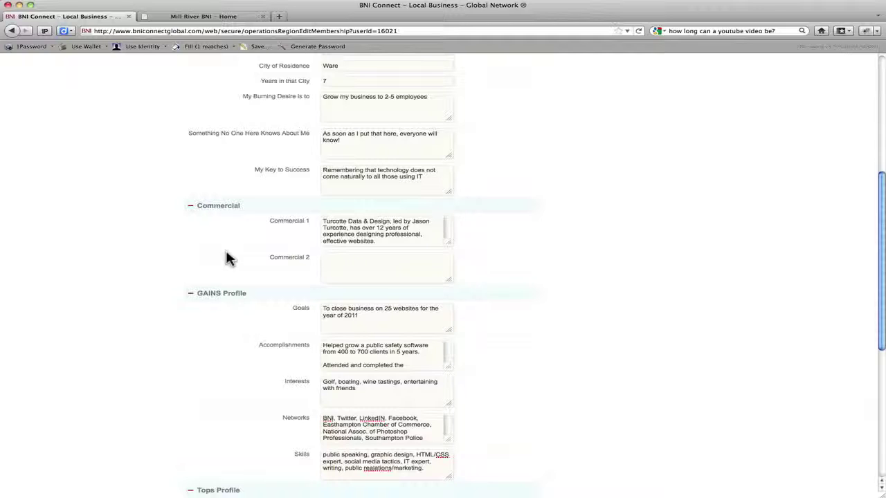
{"action": "scroll", "coordinate": [229, 258], "scroll_direction": "down", "scroll_amount": 2}
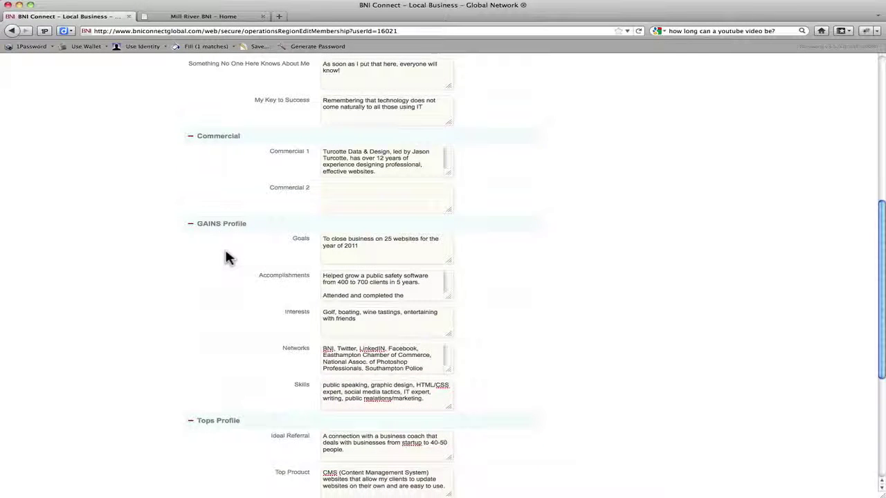
{"action": "scroll", "coordinate": [223, 254], "scroll_direction": "down", "scroll_amount": 3}
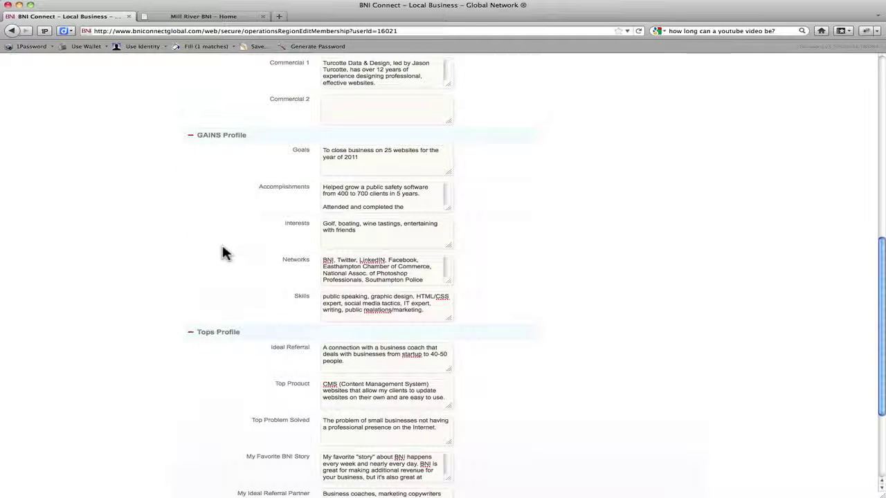
{"action": "scroll", "coordinate": [222, 253], "scroll_direction": "down", "scroll_amount": 1}
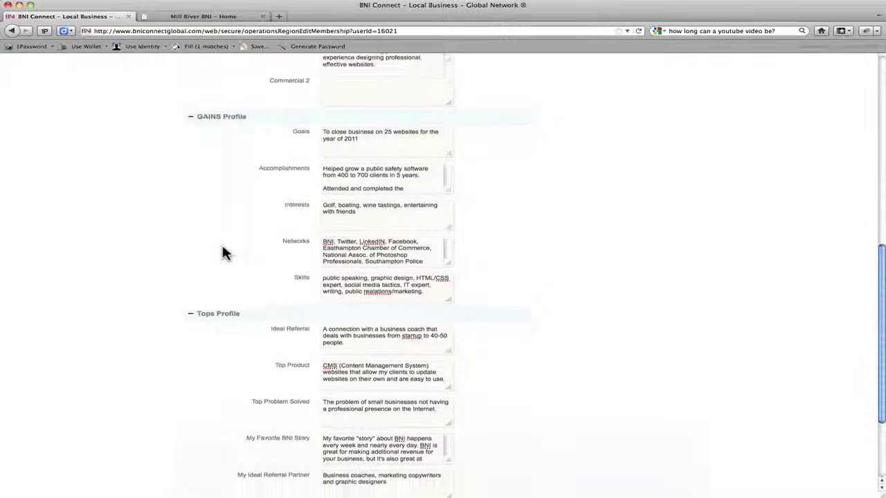
{"action": "scroll", "coordinate": [223, 253], "scroll_direction": "down", "scroll_amount": 3}
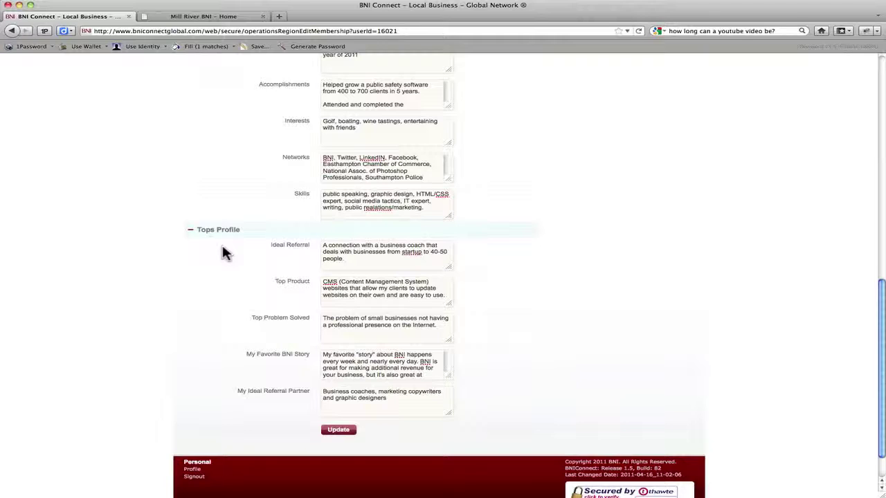
{"action": "scroll", "coordinate": [223, 253], "scroll_direction": "down", "scroll_amount": 1}
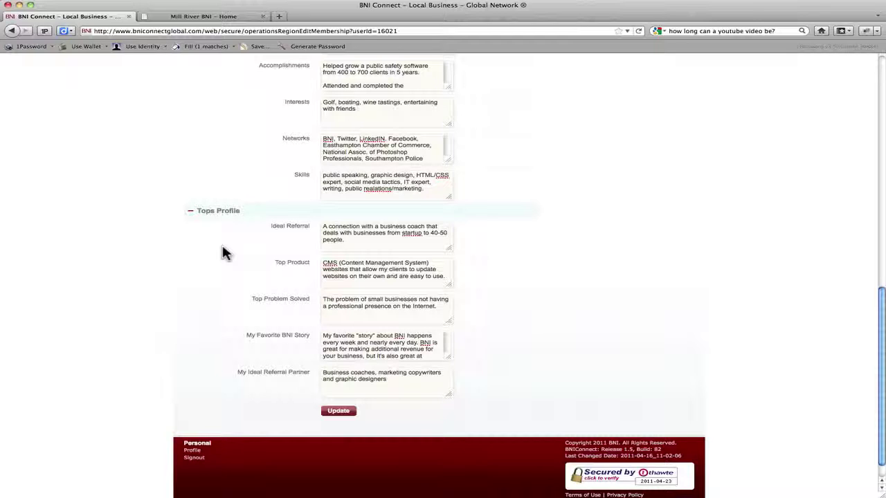
{"action": "scroll", "coordinate": [222, 253], "scroll_direction": "up", "scroll_amount": 4}
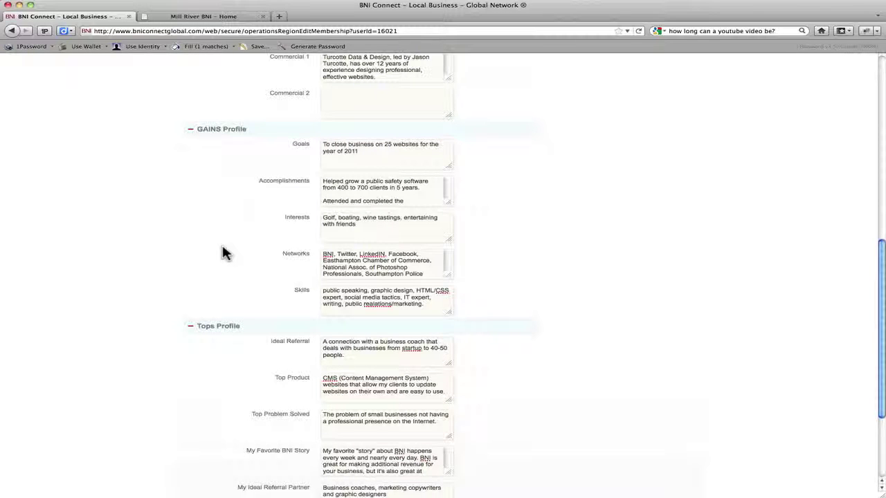
{"action": "scroll", "coordinate": [222, 253], "scroll_direction": "down", "scroll_amount": 5}
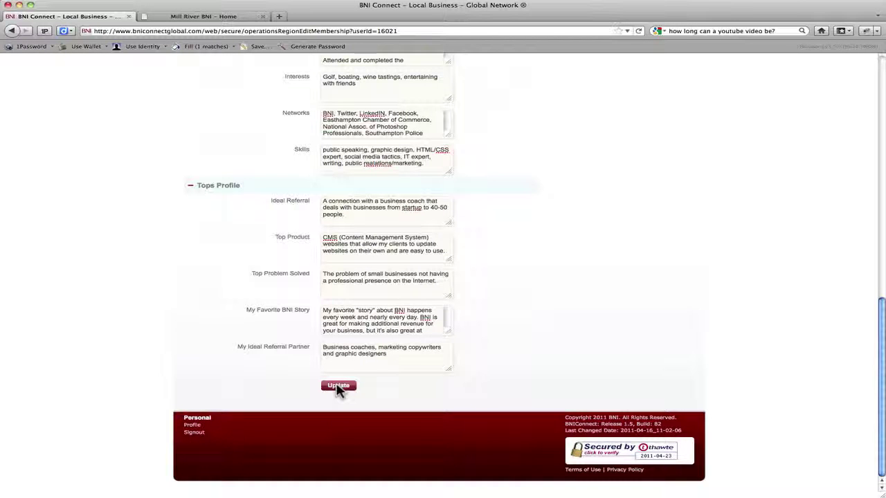
{"action": "left_click", "coordinate": [338, 386]}
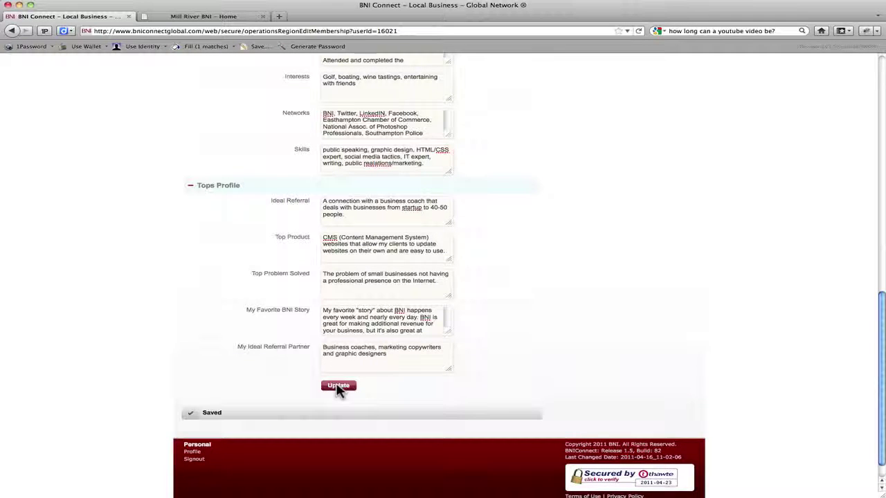
Step: Check the profile's Training History, and open the member's own profile page
{"action": "scroll", "coordinate": [332, 374], "scroll_direction": "up", "scroll_amount": 15}
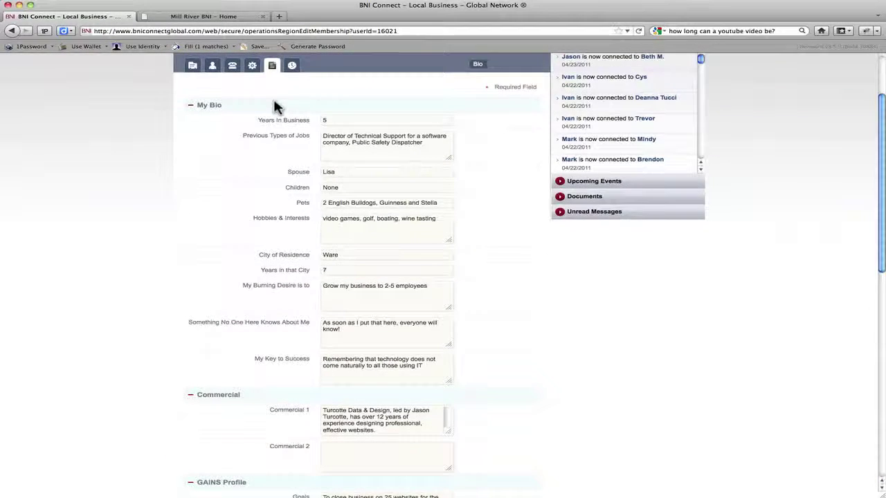
{"action": "left_click", "coordinate": [291, 67]}
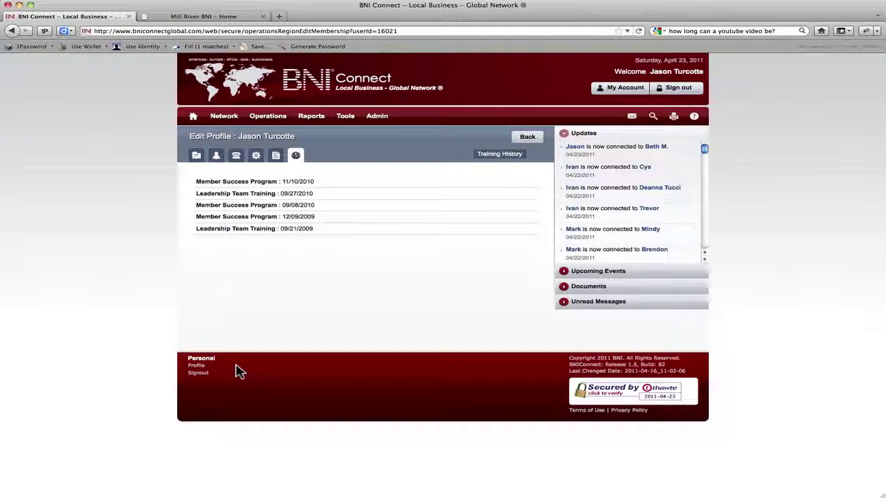
{"action": "left_click", "coordinate": [200, 372]}
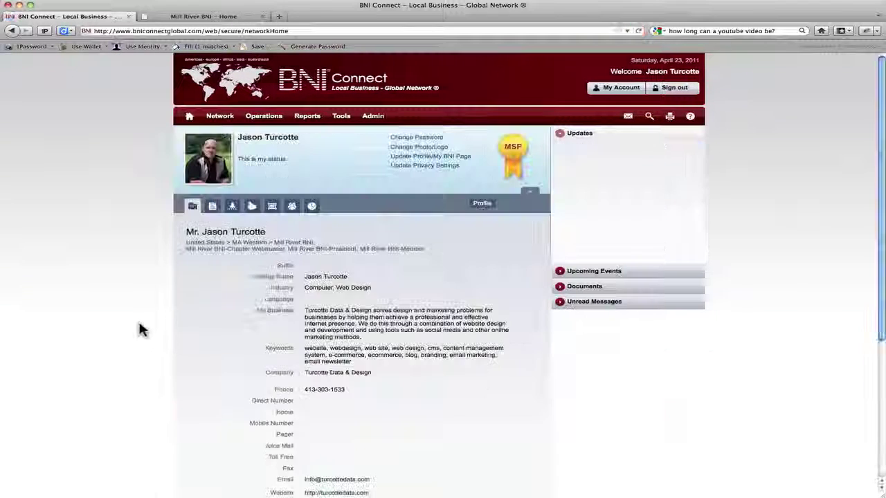
{"action": "scroll", "coordinate": [138, 329], "scroll_direction": "down", "scroll_amount": 1}
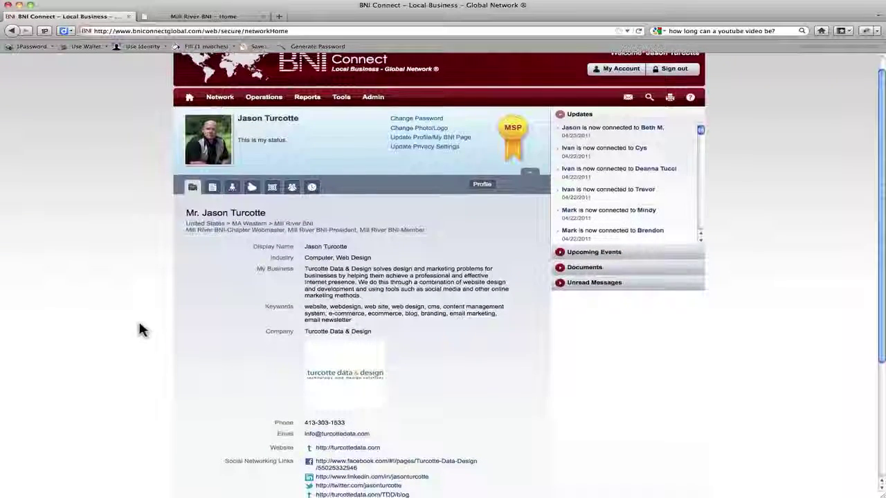
Step: Open the status message for editing and close it, and review the profile's business, contact and address details
{"action": "left_click", "coordinate": [243, 158]}
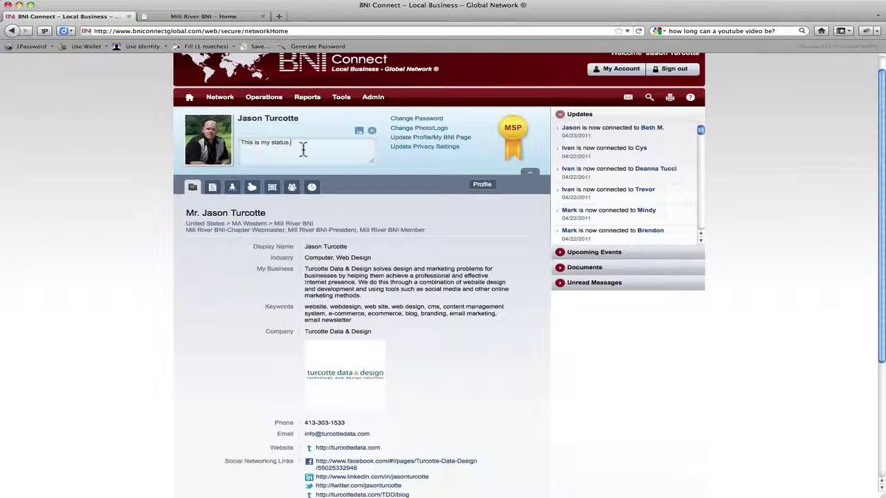
{"action": "left_click", "coordinate": [363, 136]}
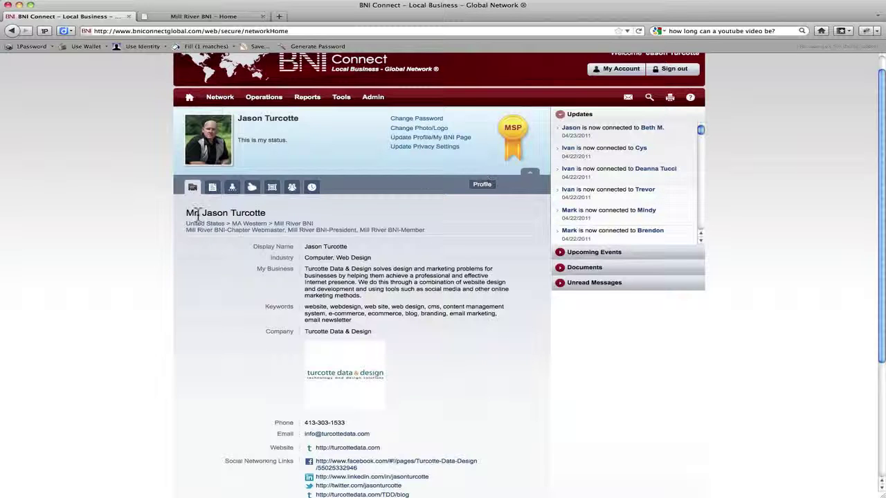
{"action": "scroll", "coordinate": [196, 214], "scroll_direction": "down", "scroll_amount": 3}
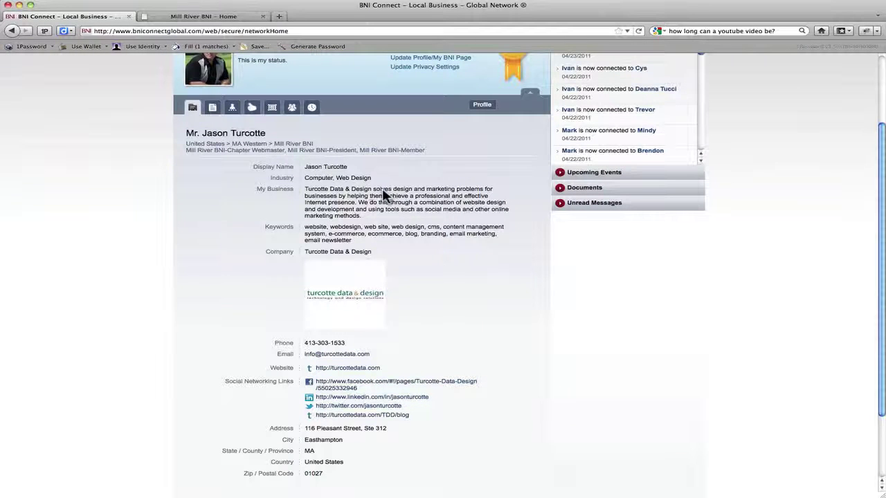
{"action": "scroll", "coordinate": [415, 204], "scroll_direction": "down", "scroll_amount": 1}
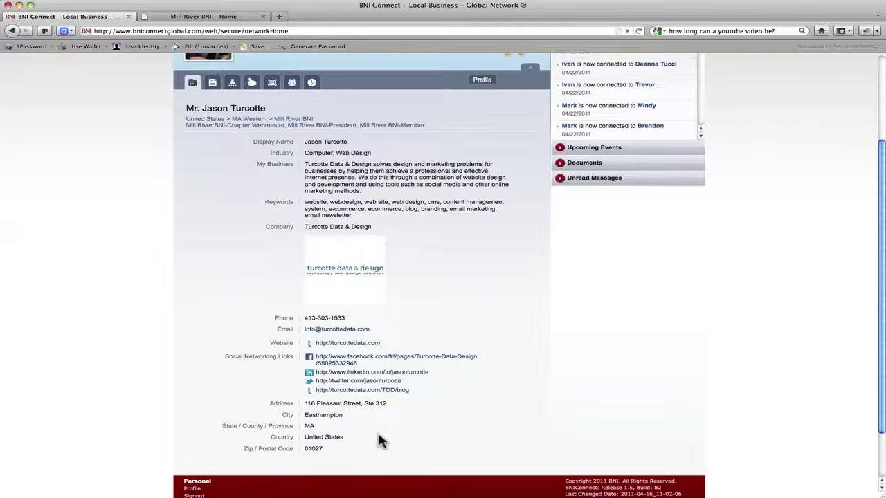
{"action": "scroll", "coordinate": [190, 135], "scroll_direction": "up", "scroll_amount": 3}
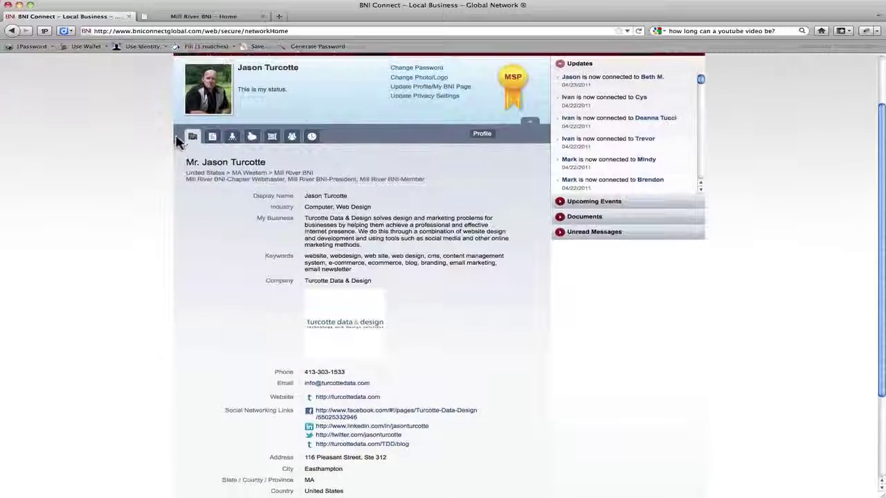
Step: Read through the profile page's bio, including the My Bio, Commercial, GAINS Profile and Tops Profile sections
{"action": "left_click", "coordinate": [213, 147]}
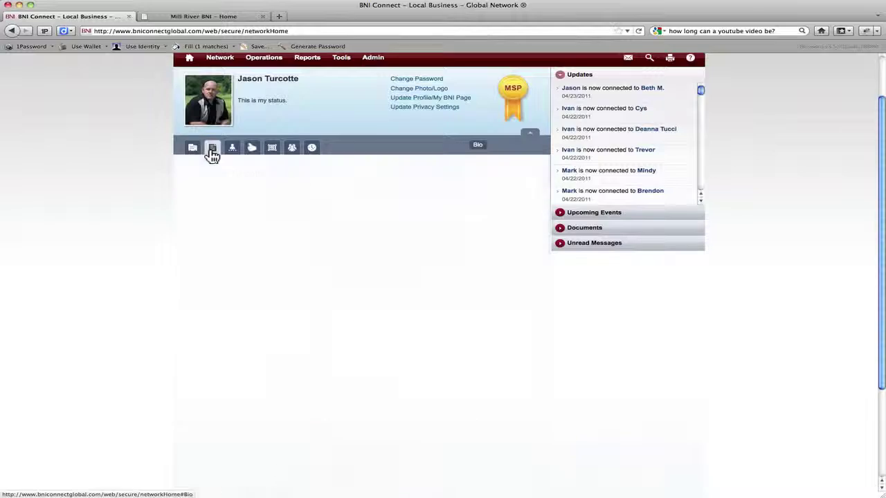
{"action": "scroll", "coordinate": [211, 155], "scroll_direction": "up", "scroll_amount": 3}
{"action": "scroll", "coordinate": [103, 219], "scroll_direction": "down", "scroll_amount": 3}
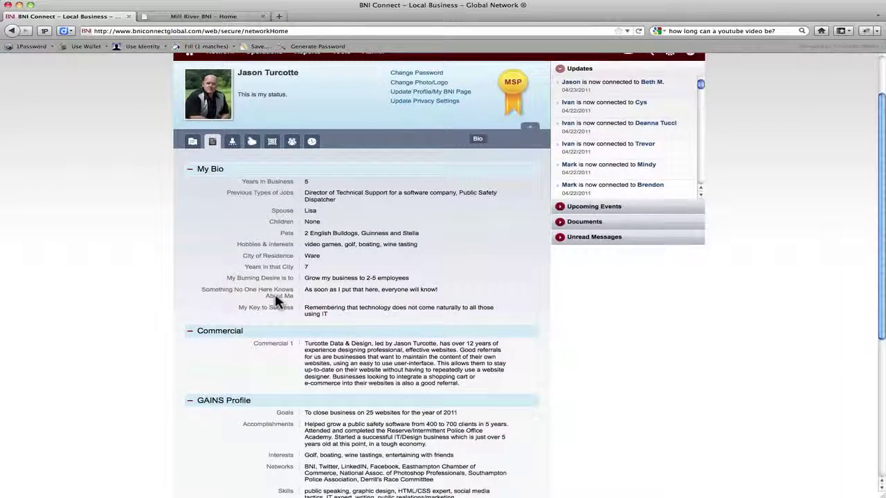
{"action": "scroll", "coordinate": [231, 337], "scroll_direction": "down", "scroll_amount": 3}
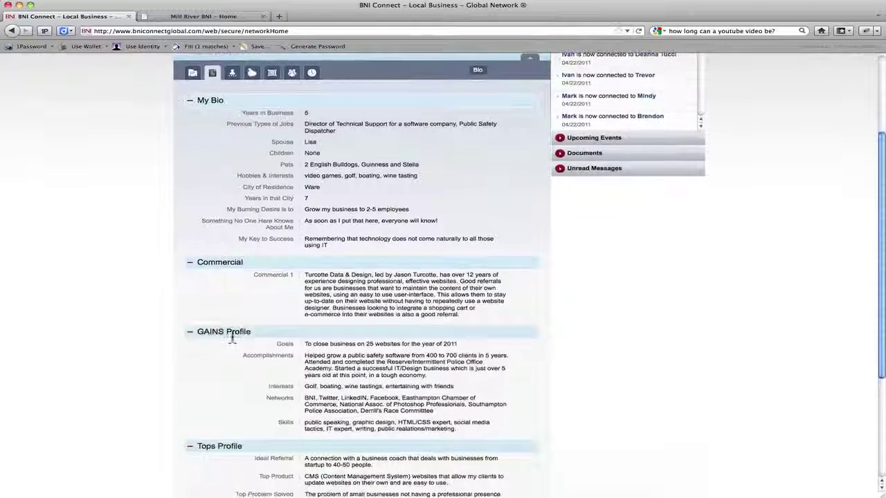
{"action": "scroll", "coordinate": [197, 313], "scroll_direction": "down", "scroll_amount": 3}
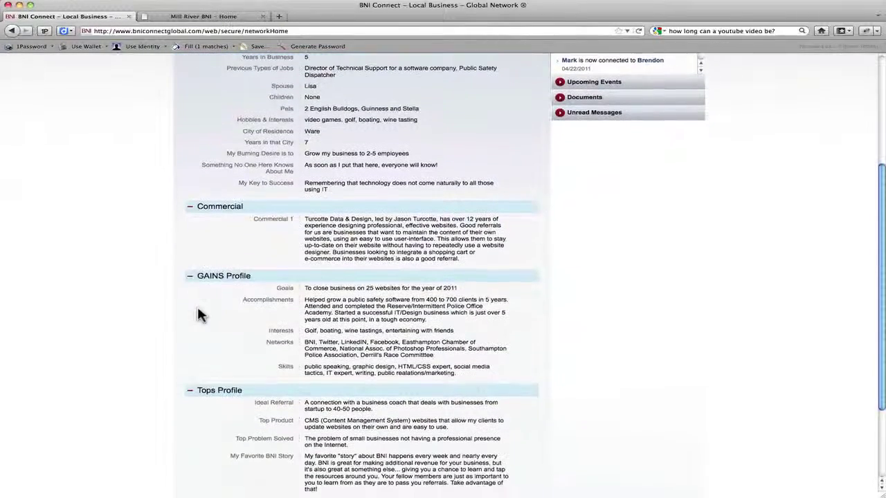
{"action": "scroll", "coordinate": [199, 297], "scroll_direction": "down", "scroll_amount": 1}
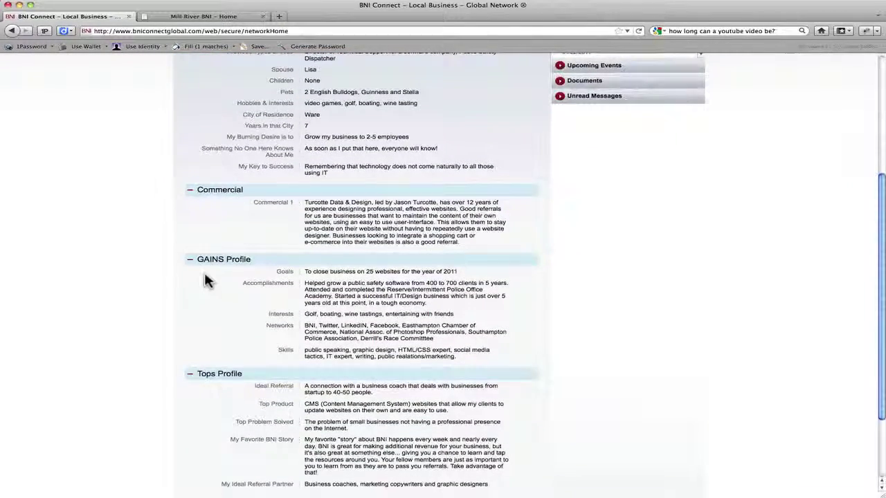
{"action": "scroll", "coordinate": [204, 280], "scroll_direction": "down", "scroll_amount": 2}
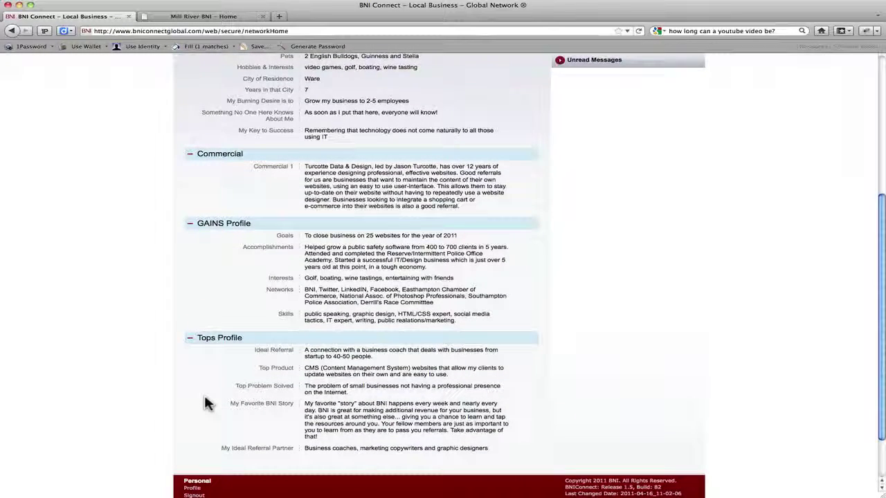
{"action": "scroll", "coordinate": [206, 403], "scroll_direction": "up", "scroll_amount": 1}
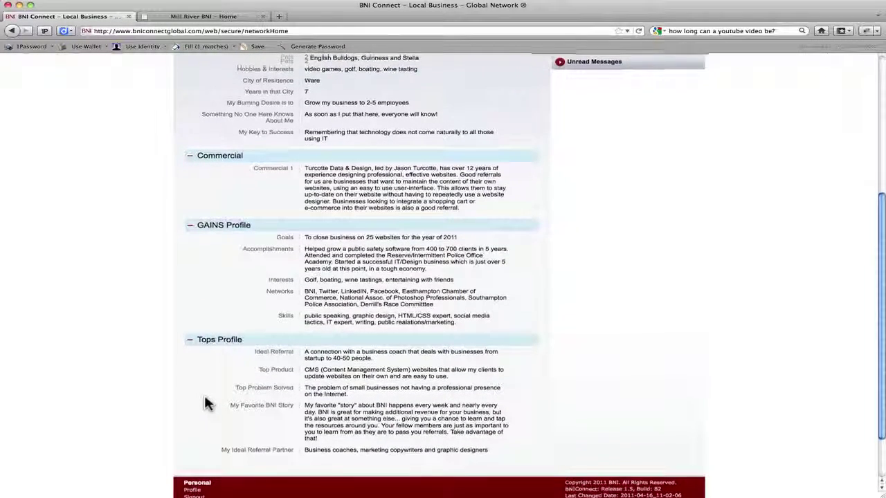
{"action": "scroll", "coordinate": [206, 403], "scroll_direction": "up", "scroll_amount": 3}
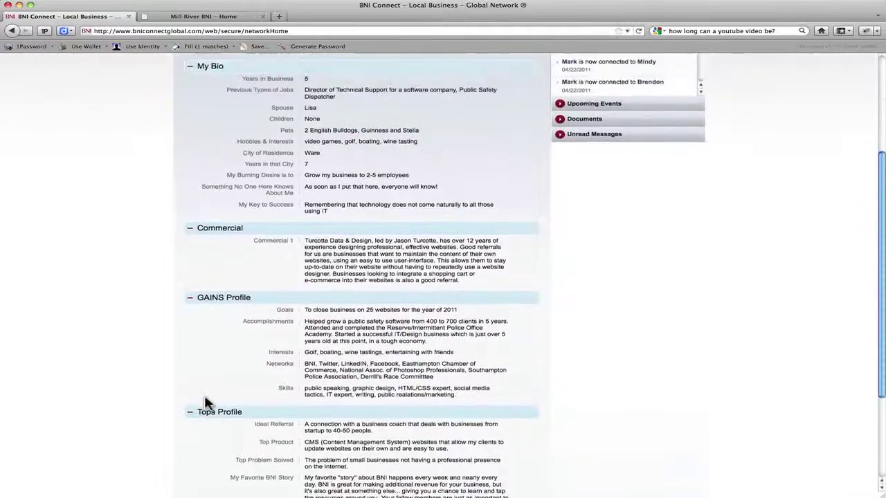
Step: Open the profile's Connections section and look through the list of connected members
{"action": "scroll", "coordinate": [205, 402], "scroll_direction": "up", "scroll_amount": 7}
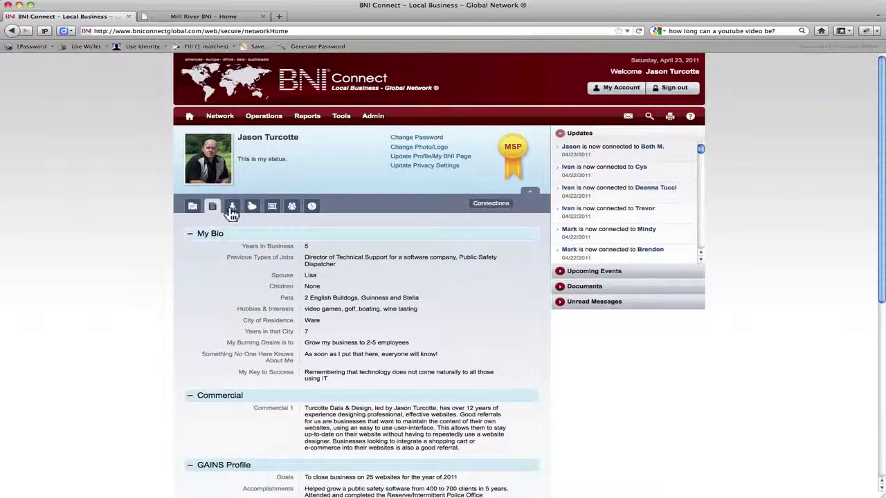
{"action": "left_click", "coordinate": [231, 208]}
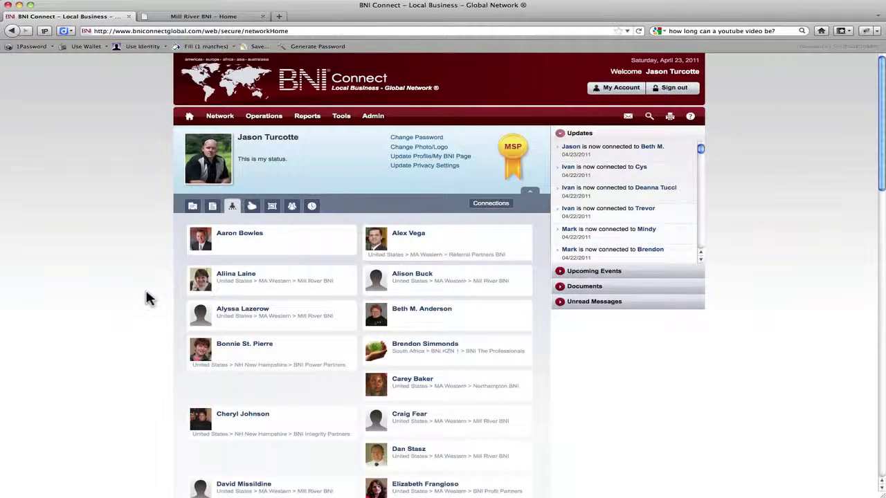
{"action": "scroll", "coordinate": [149, 297], "scroll_direction": "down", "scroll_amount": 2}
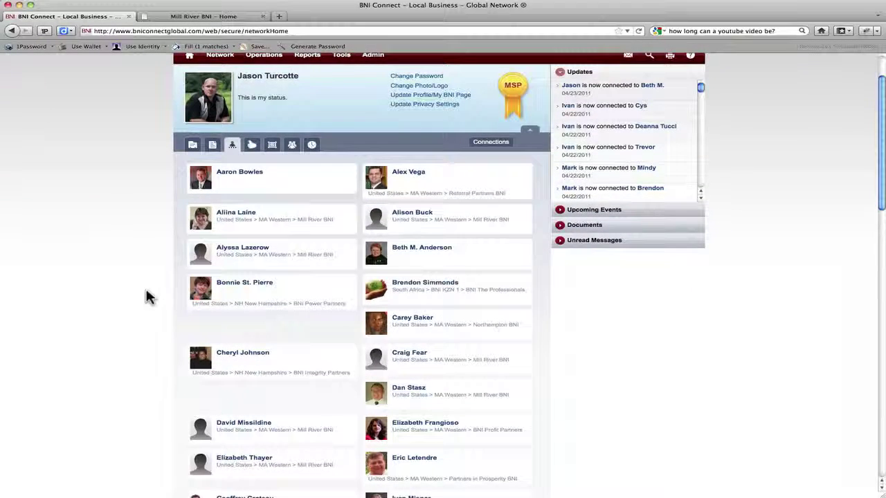
{"action": "scroll", "coordinate": [147, 297], "scroll_direction": "down", "scroll_amount": 1}
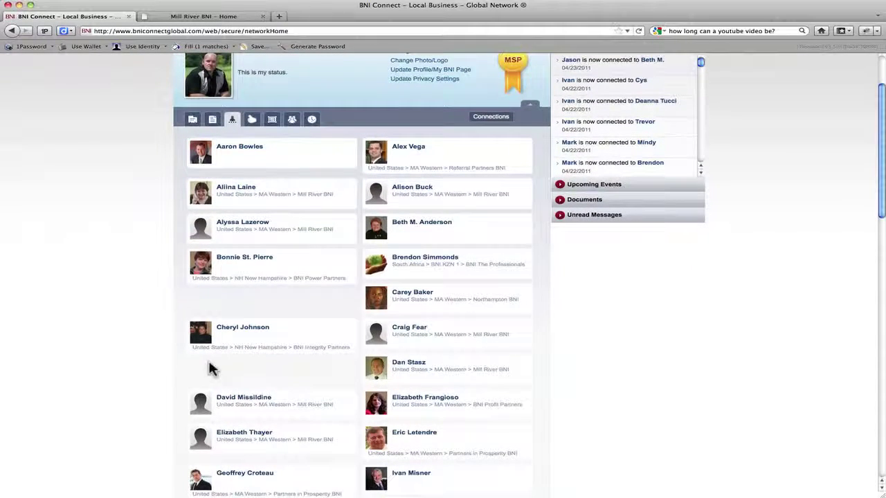
{"action": "scroll", "coordinate": [146, 318], "scroll_direction": "down", "scroll_amount": 5}
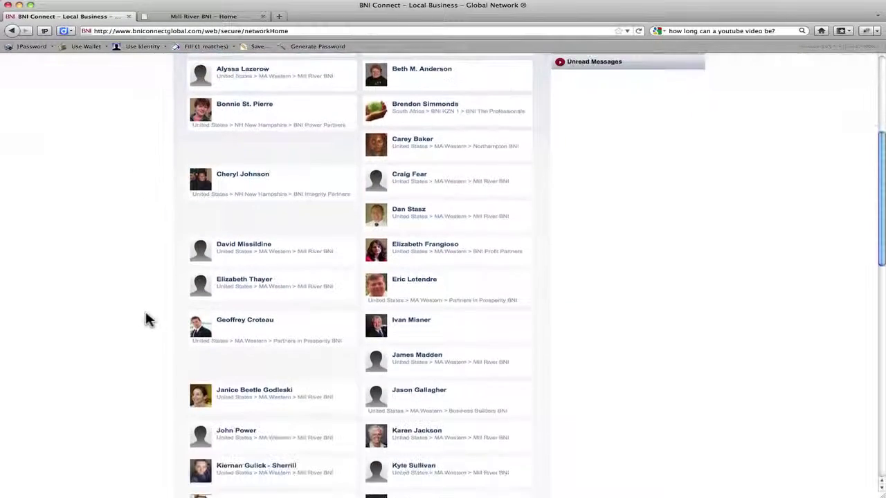
{"action": "scroll", "coordinate": [148, 319], "scroll_direction": "down", "scroll_amount": 7}
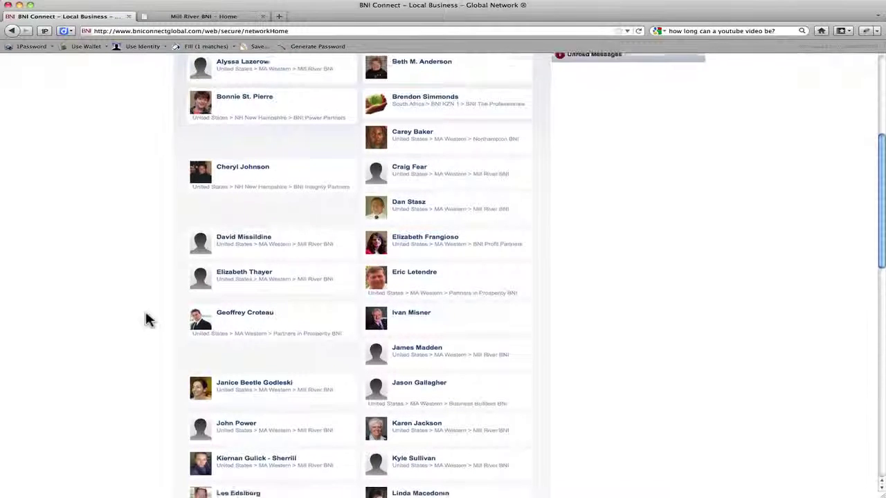
{"action": "scroll", "coordinate": [146, 319], "scroll_direction": "up", "scroll_amount": 5}
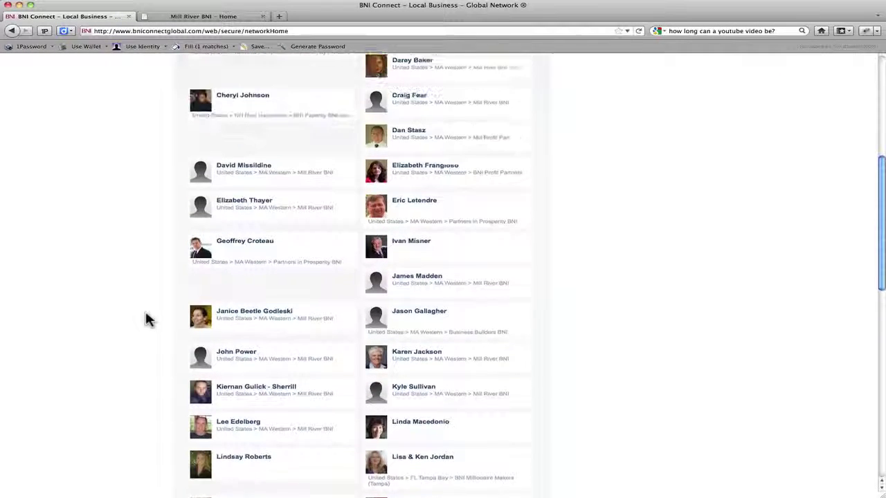
{"action": "scroll", "coordinate": [148, 168], "scroll_direction": "up", "scroll_amount": 8}
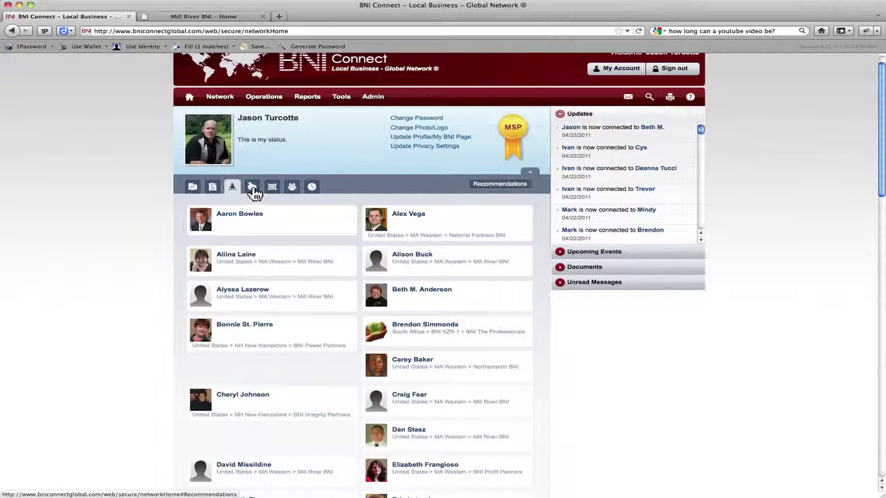
Step: Check the profile's Recommendations section, and view each image in the Photos section enlarged
{"action": "left_click", "coordinate": [252, 185]}
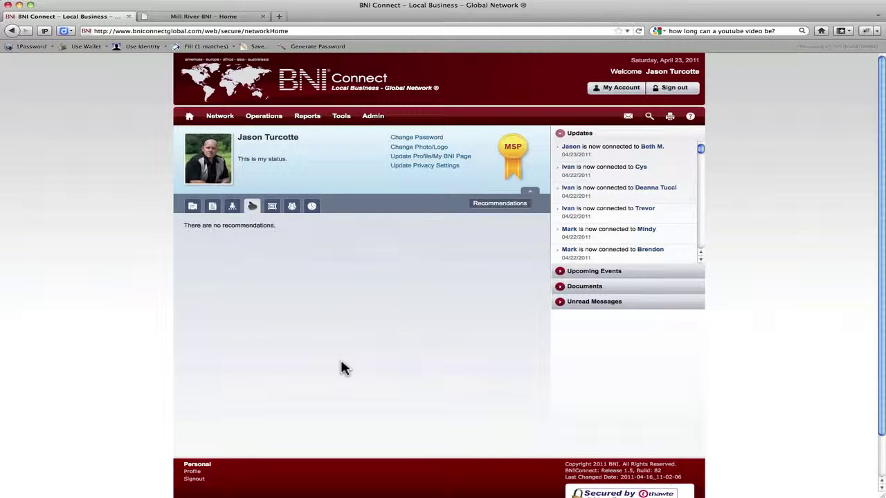
{"action": "left_click", "coordinate": [271, 207]}
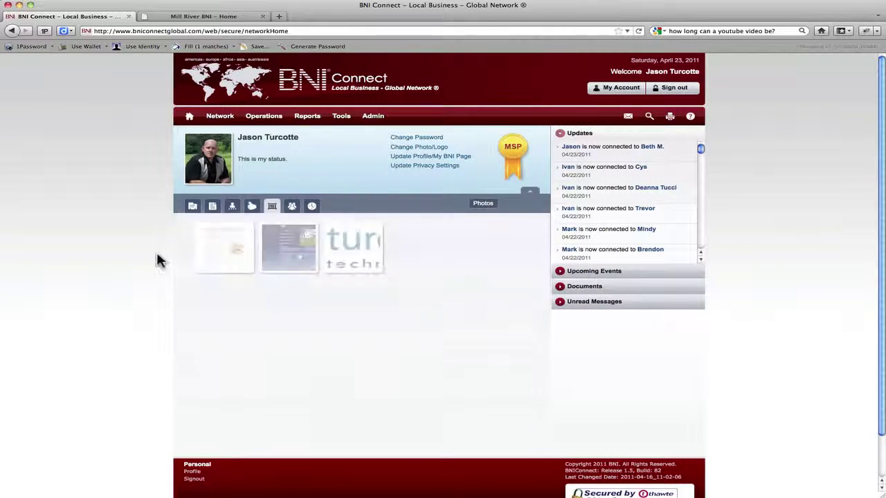
{"action": "left_click", "coordinate": [224, 273]}
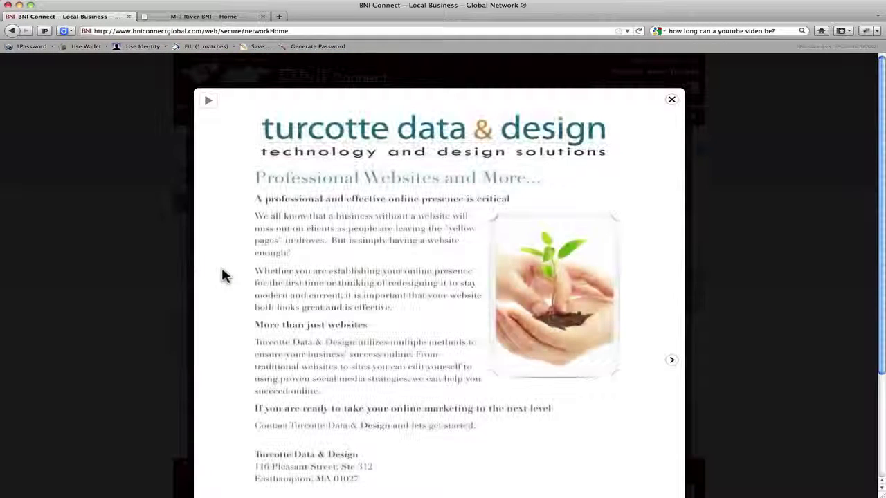
{"action": "left_click", "coordinate": [671, 367]}
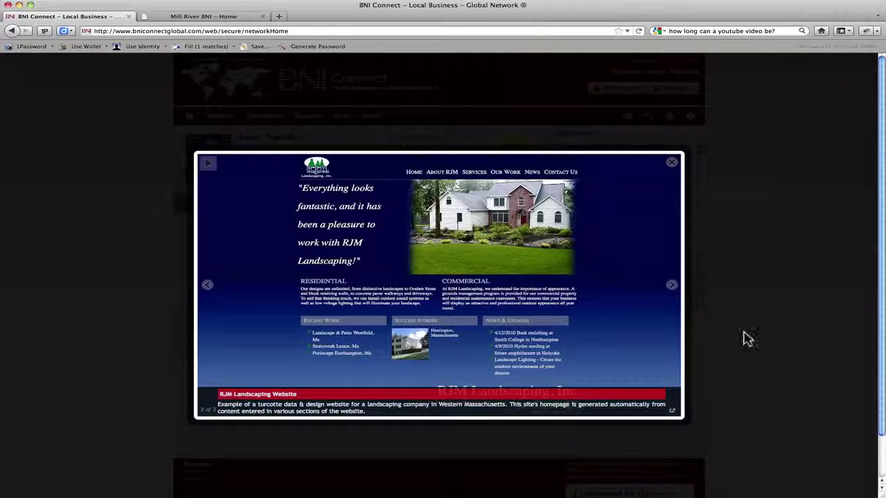
{"action": "left_click", "coordinate": [671, 286]}
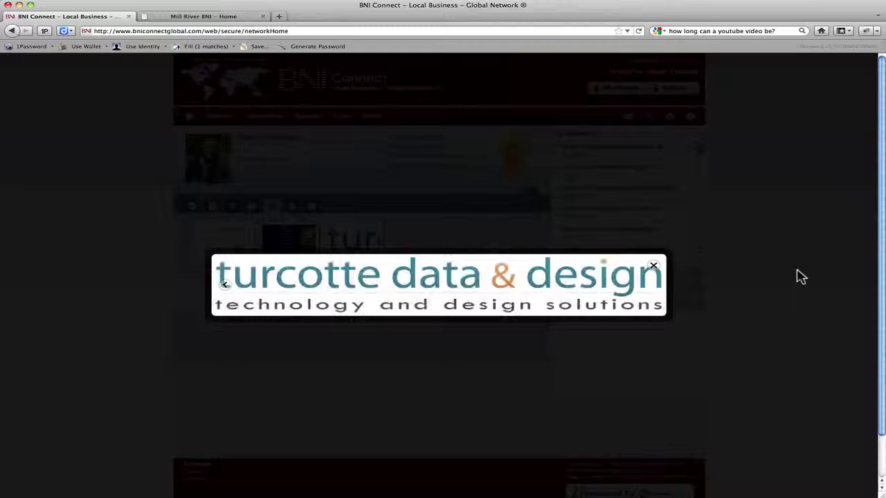
{"action": "left_click", "coordinate": [659, 265]}
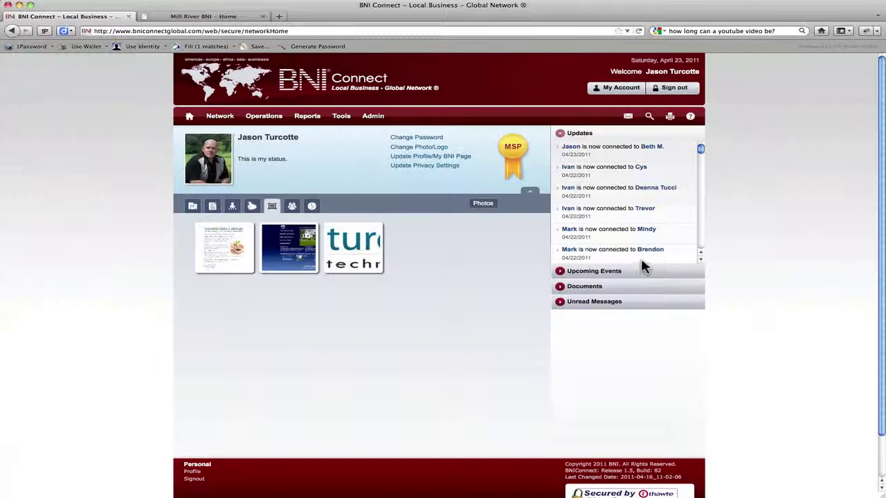
Step: Check the profile's Groups and Training History sections
{"action": "left_click", "coordinate": [292, 205]}
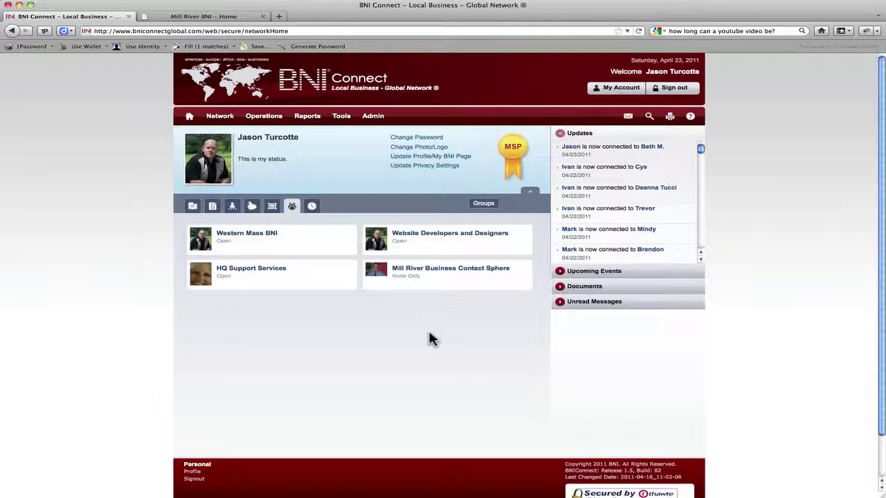
{"action": "left_click", "coordinate": [311, 206]}
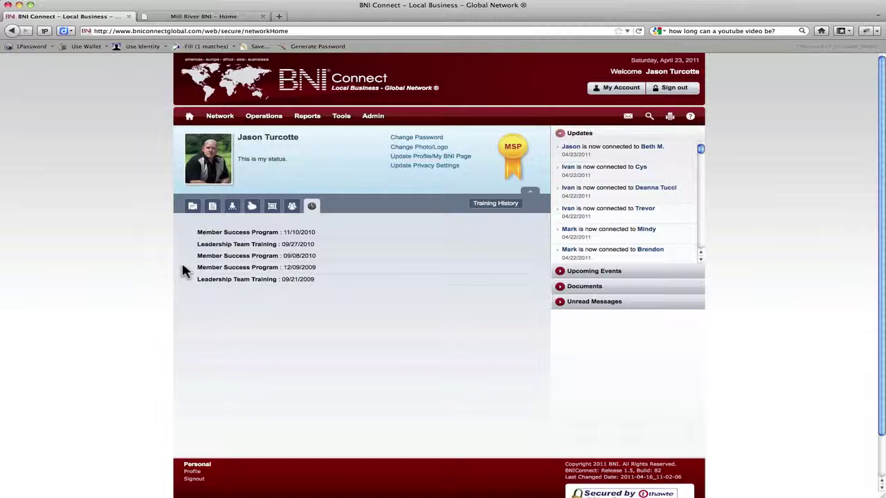
Step: Switch to the Mill River BNI chapter website and review the member's own public details page from the chapter member list
{"action": "left_click", "coordinate": [155, 21]}
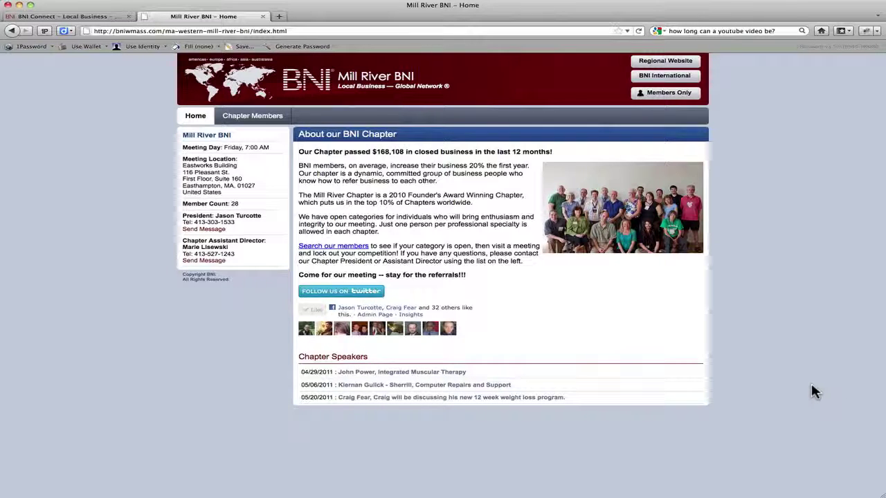
{"action": "left_click", "coordinate": [274, 123]}
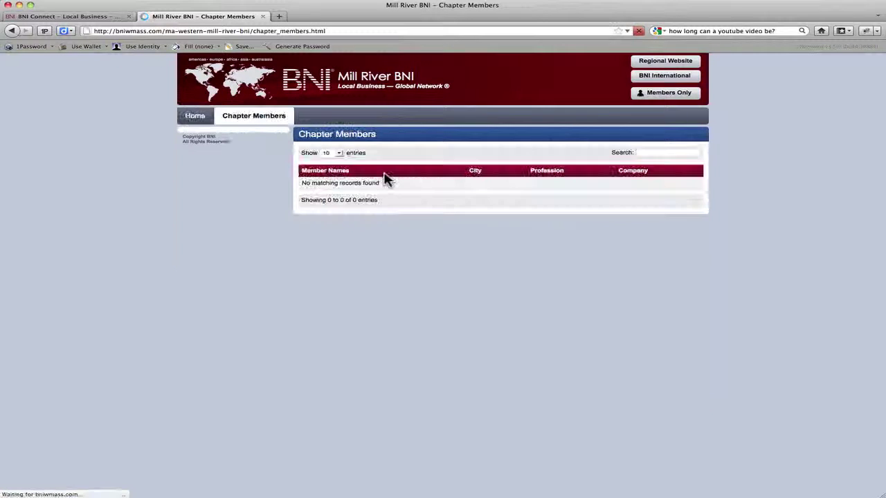
{"action": "scroll", "coordinate": [733, 222], "scroll_direction": "down", "scroll_amount": 2}
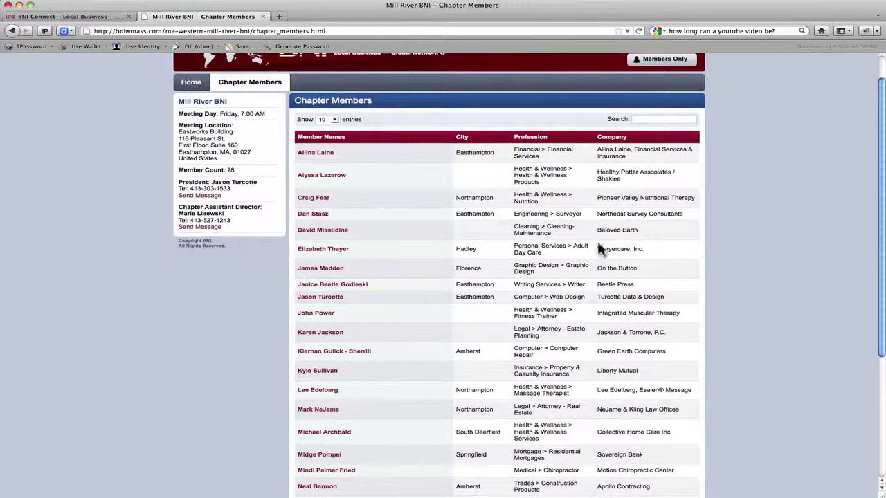
{"action": "left_click", "coordinate": [306, 298]}
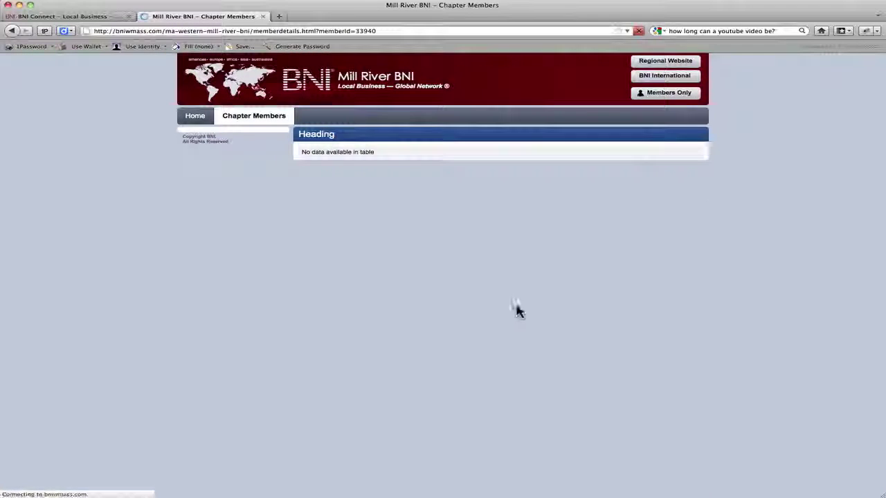
{"action": "scroll", "coordinate": [685, 307], "scroll_direction": "down", "scroll_amount": 1}
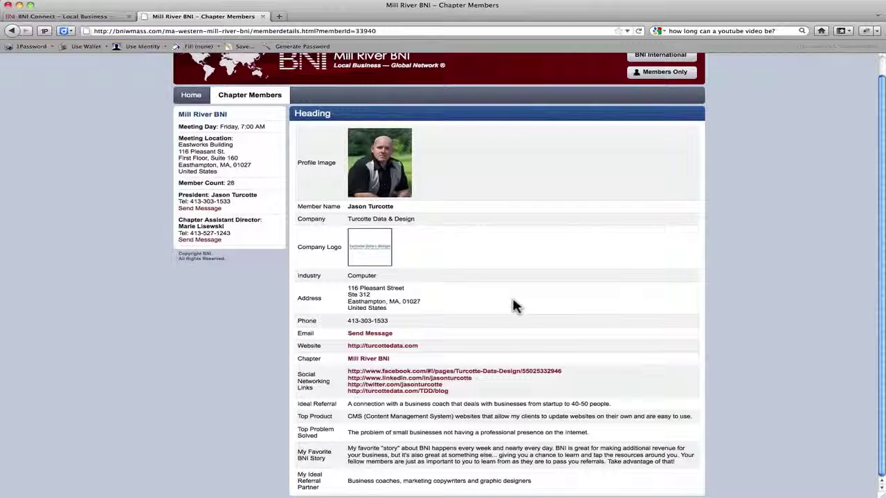
Step: Return to BNI Connect and review the main Profile section's business, contact, social networking and address details
{"action": "left_click", "coordinate": [81, 16]}
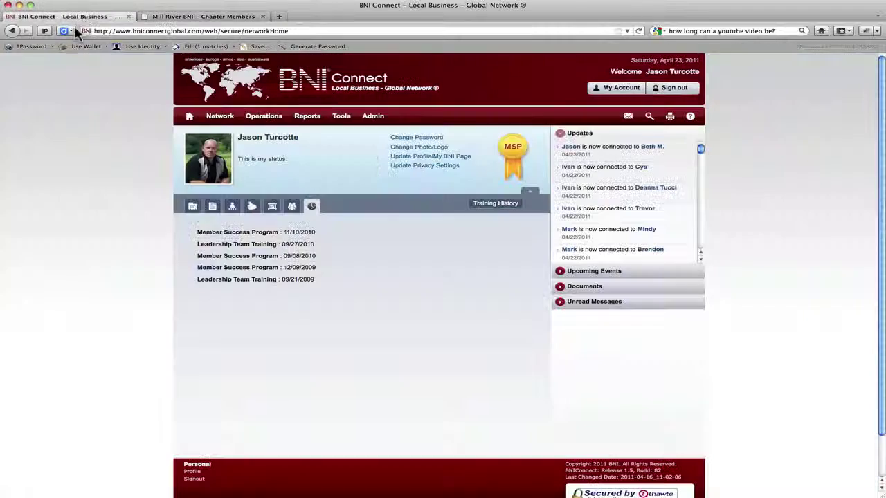
{"action": "left_click", "coordinate": [192, 207]}
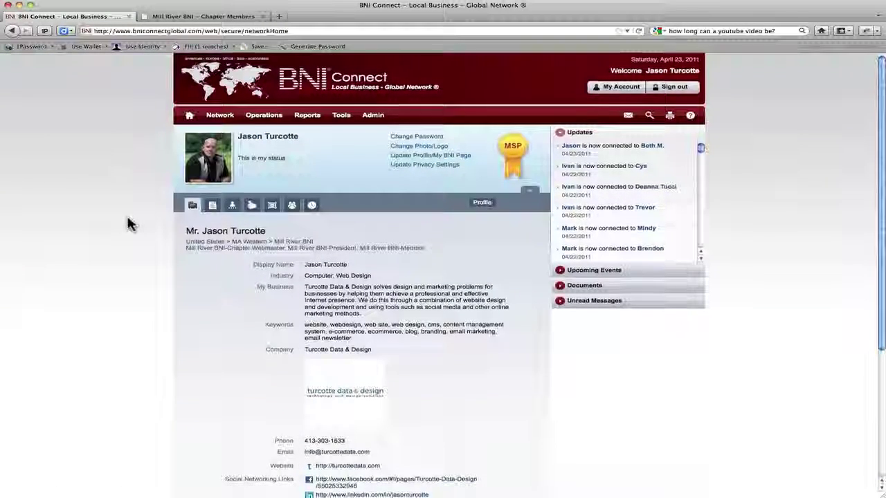
{"action": "scroll", "coordinate": [128, 222], "scroll_direction": "down", "scroll_amount": 2}
{"action": "scroll", "coordinate": [128, 222], "scroll_direction": "down", "scroll_amount": 3}
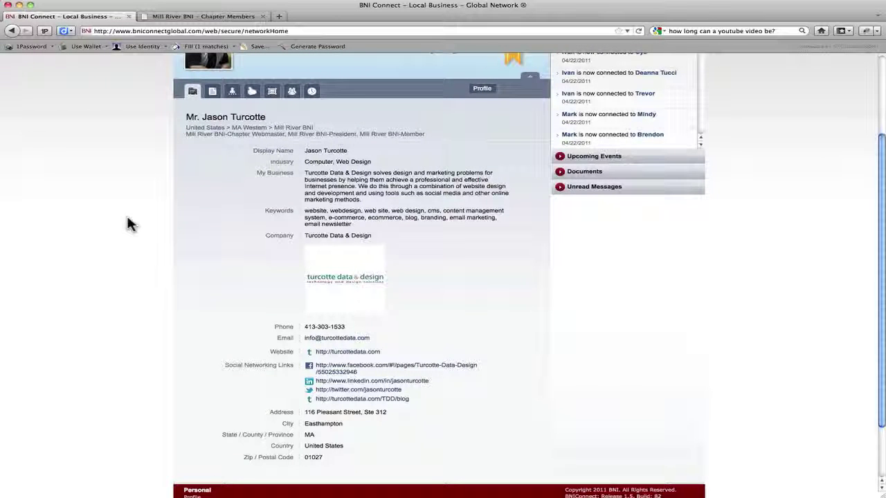